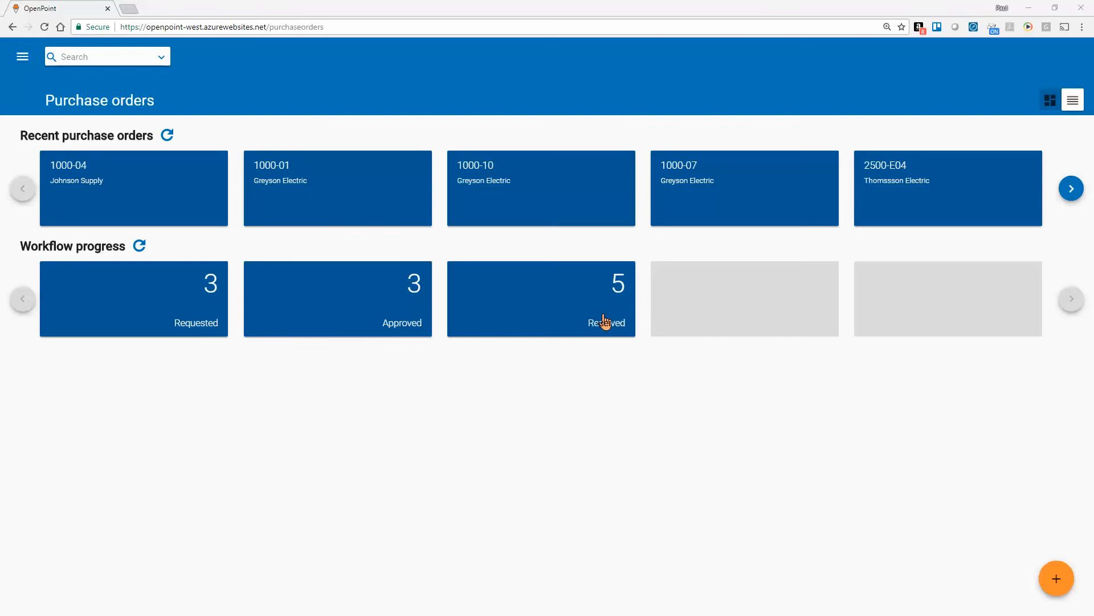
# List the approved purchase orders, view the Greyson Electric order's details, and return to the purchase orders dashboard
pyautogui.click(413, 288)
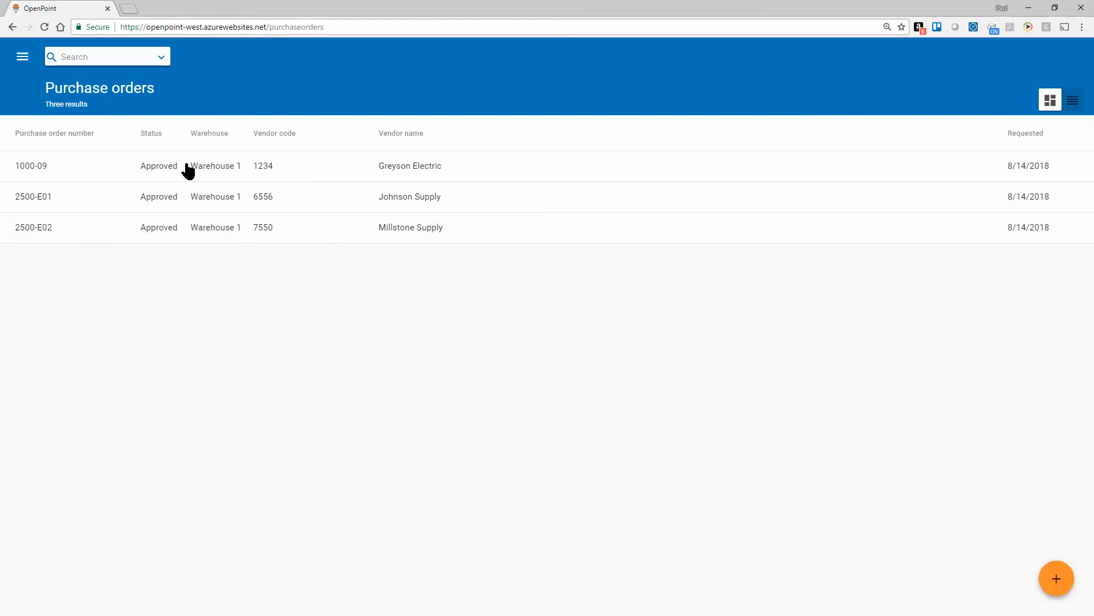
pyautogui.click(168, 173)
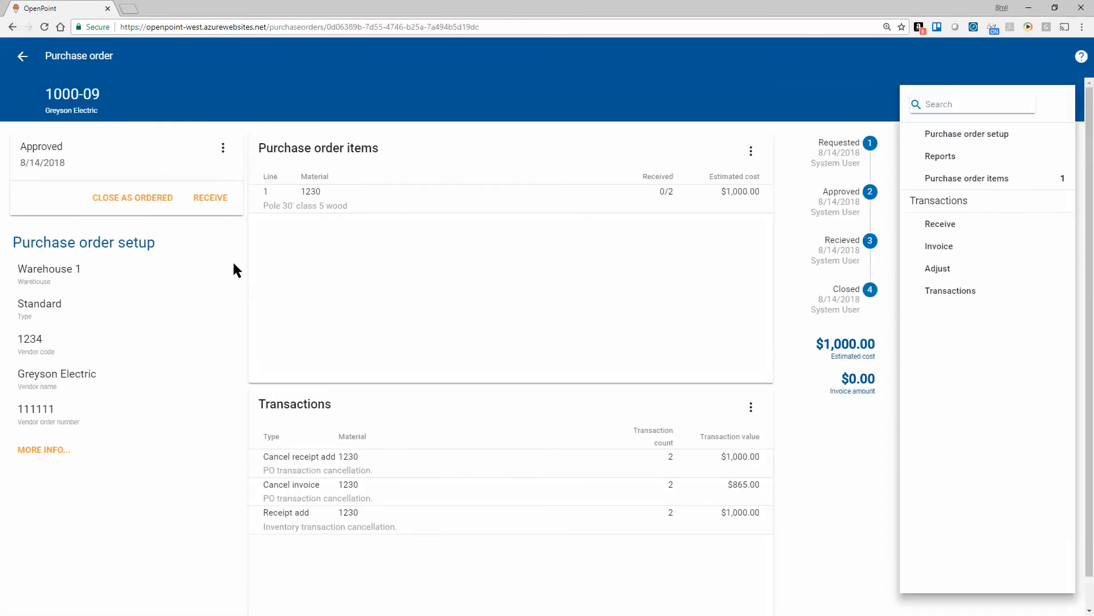
pyautogui.click(22, 57)
pyautogui.click(1050, 101)
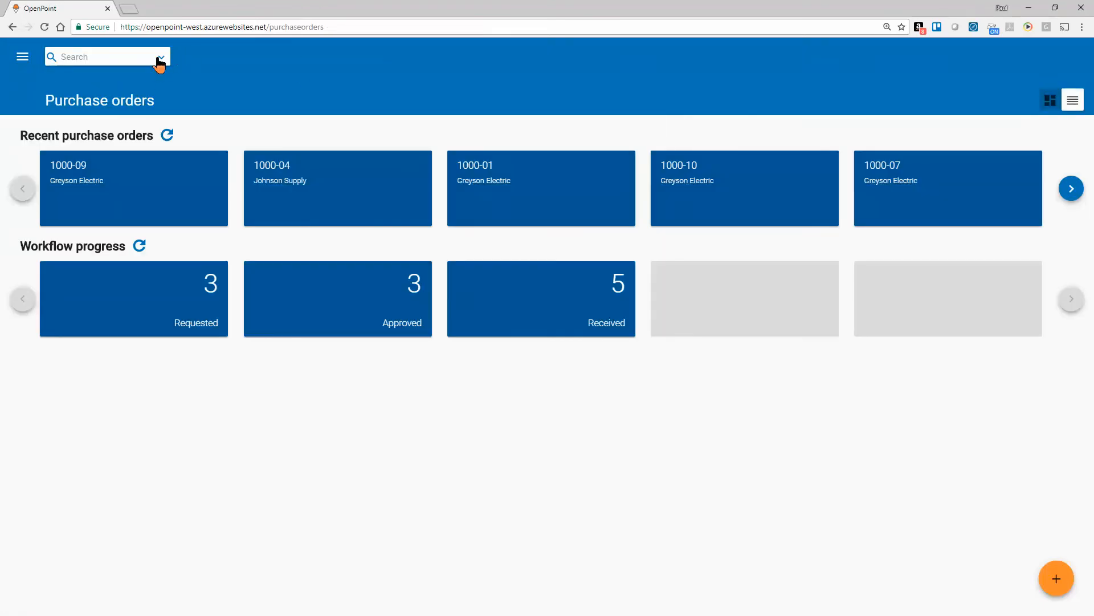
# Search the purchase orders for "09" and for "greyson"
pyautogui.click(121, 57)
pyautogui.write('09')
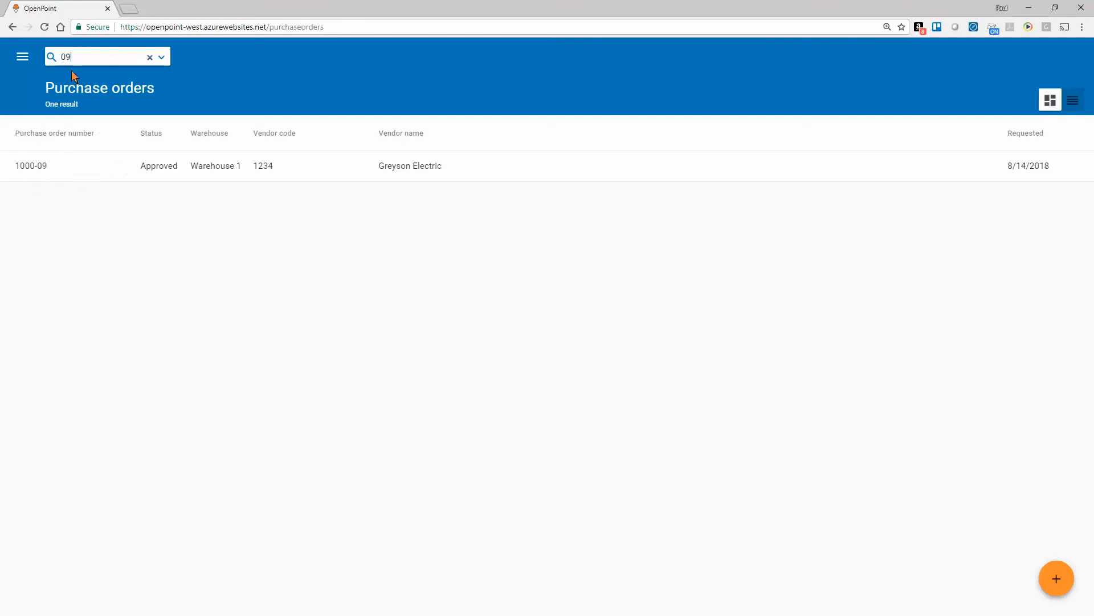
pyautogui.click(48, 59)
pyautogui.write('greyson')
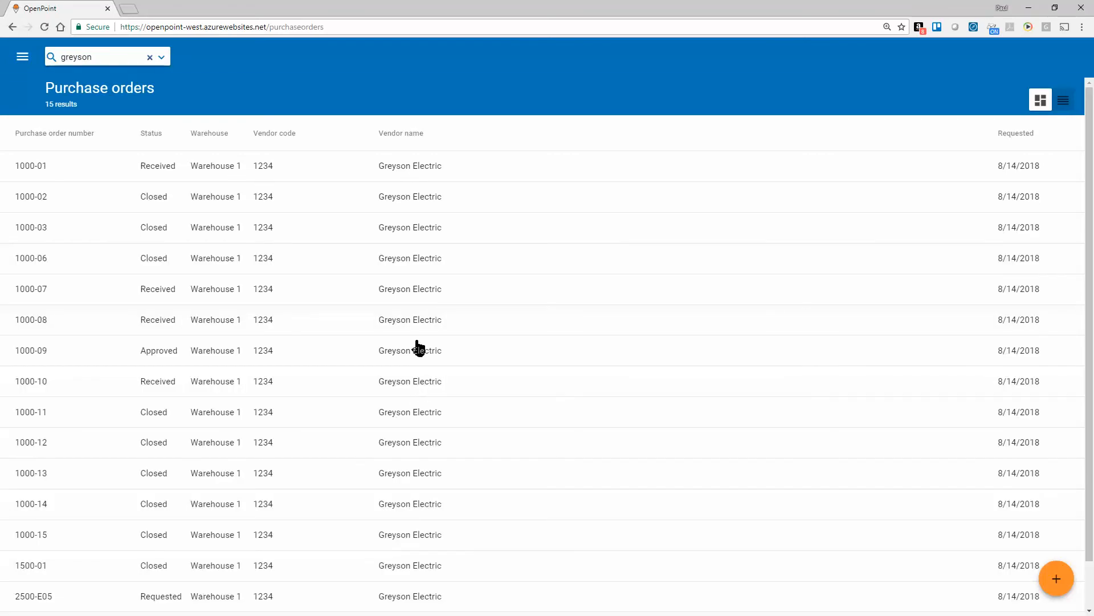
# Set the status filter of the advanced search to Approved and Received
pyautogui.click(163, 60)
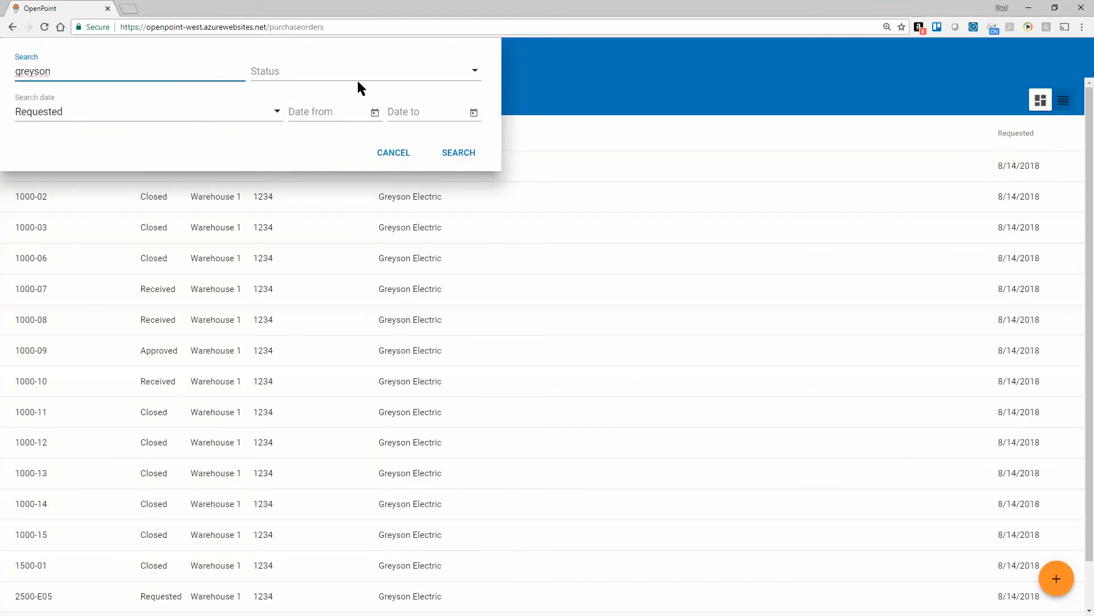
pyautogui.click(435, 78)
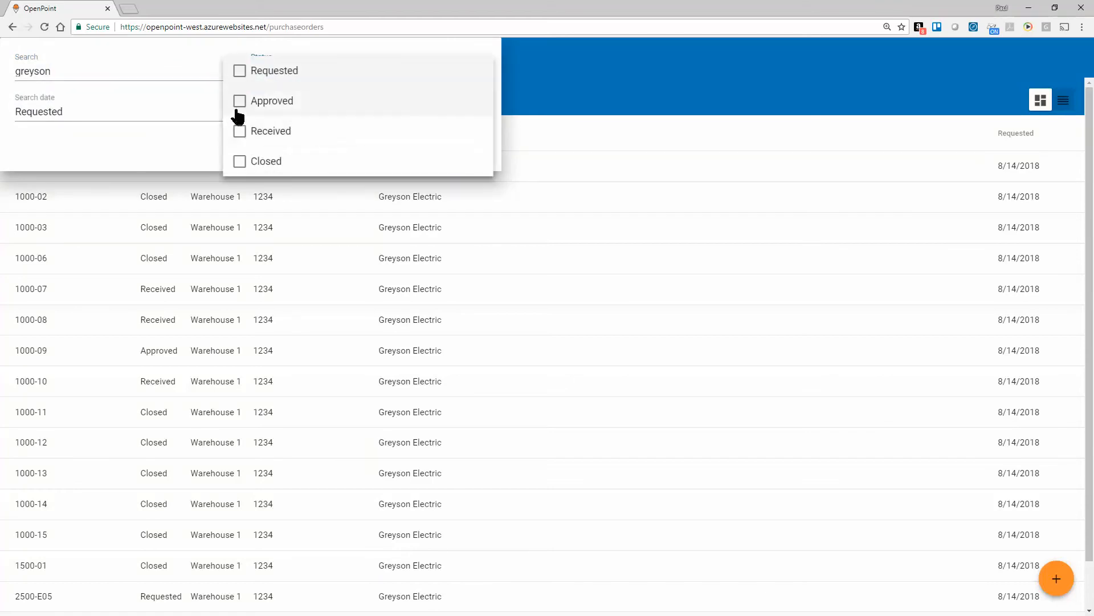
pyautogui.click(239, 107)
pyautogui.click(238, 131)
pyautogui.click(180, 139)
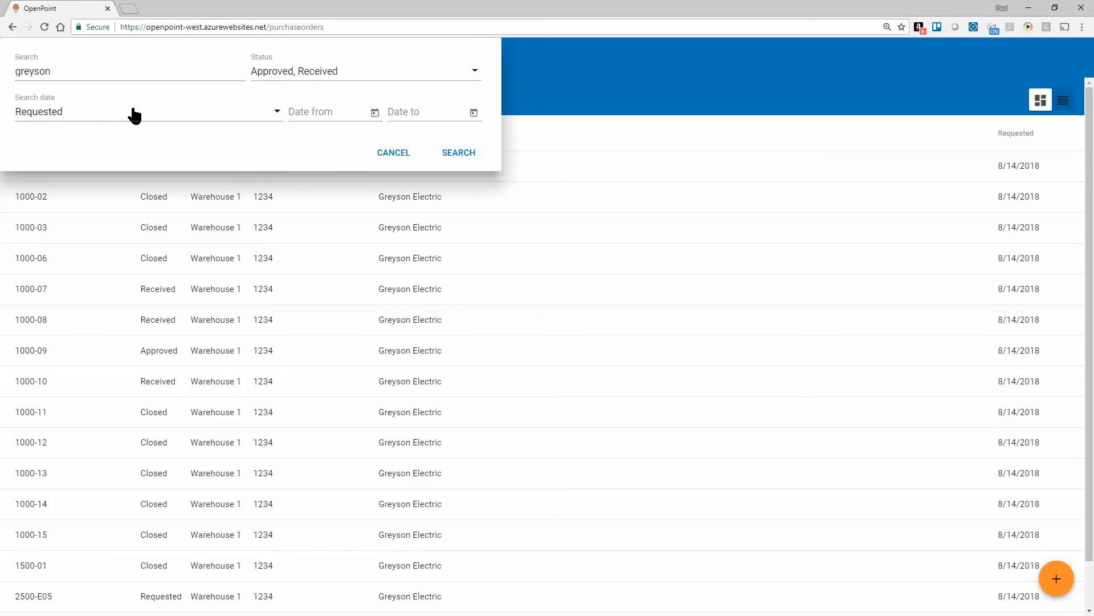
# Set the advanced search date to Received, ranging from 8/1/2018 to 8/31/2018
pyautogui.click(271, 113)
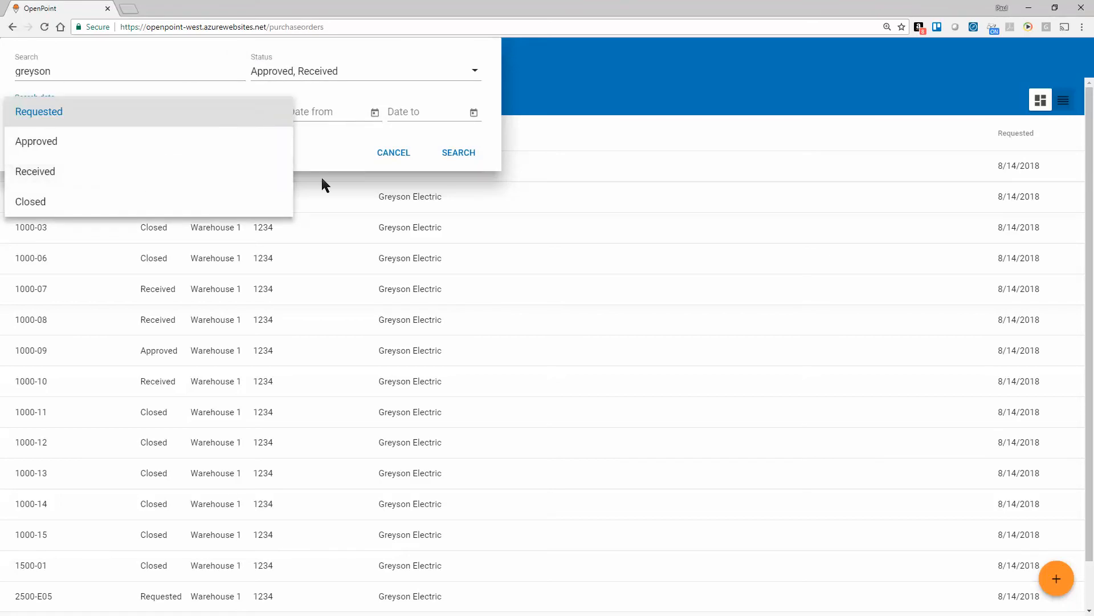
pyautogui.click(313, 158)
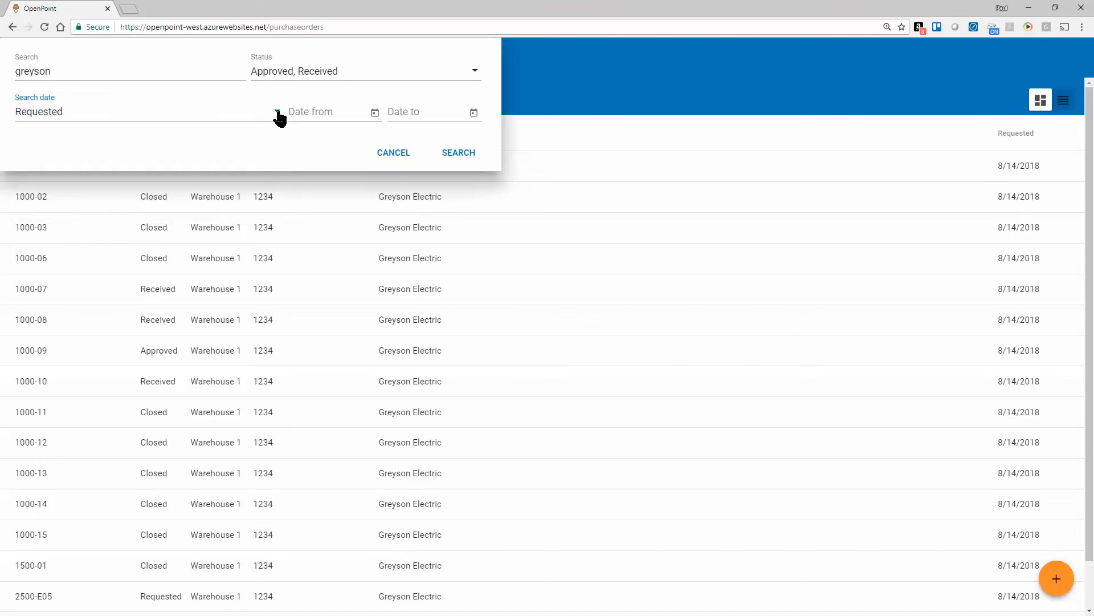
pyautogui.click(276, 114)
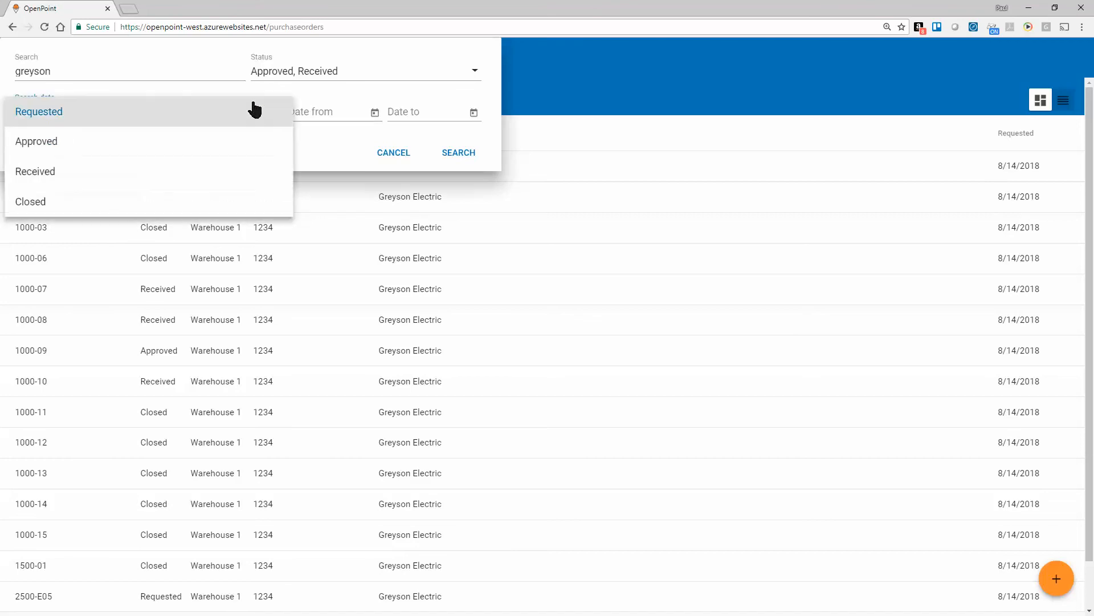
pyautogui.click(118, 172)
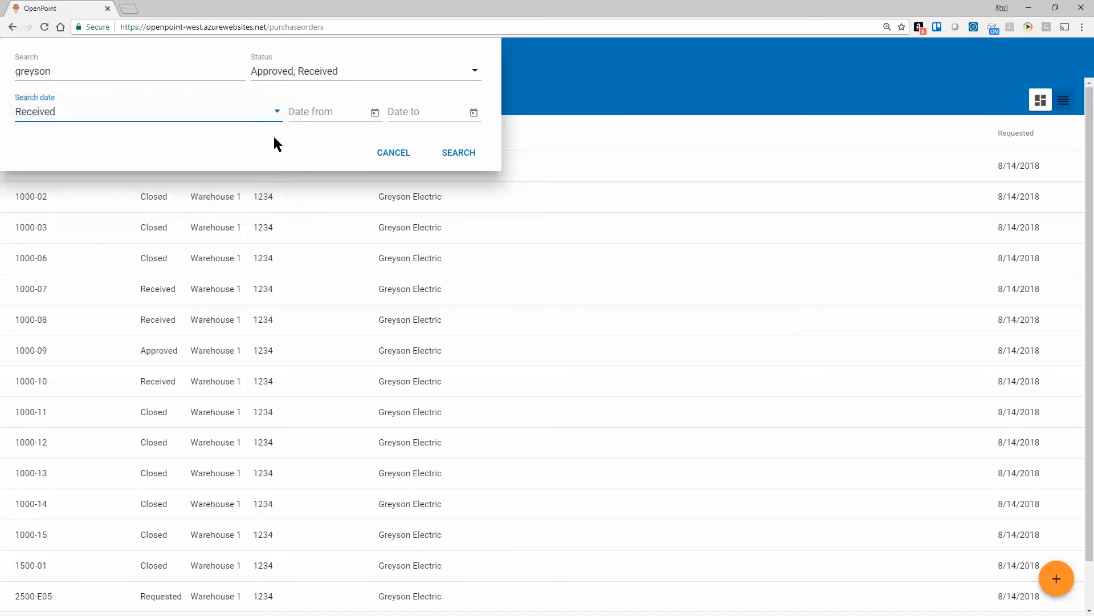
pyautogui.click(314, 115)
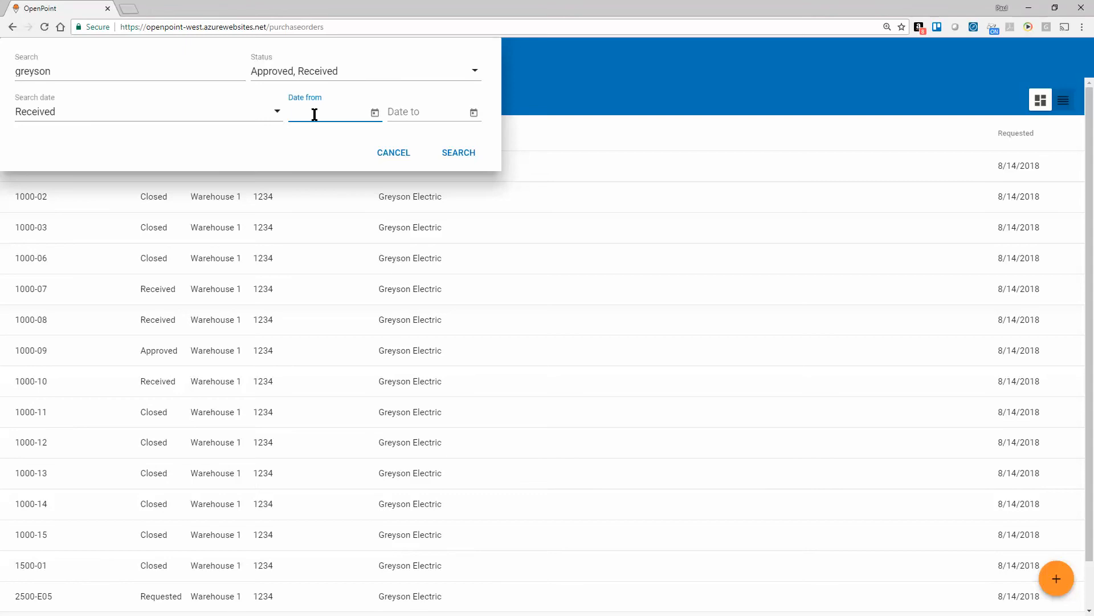
pyautogui.write('8/1/2018')
pyautogui.press('Tab')
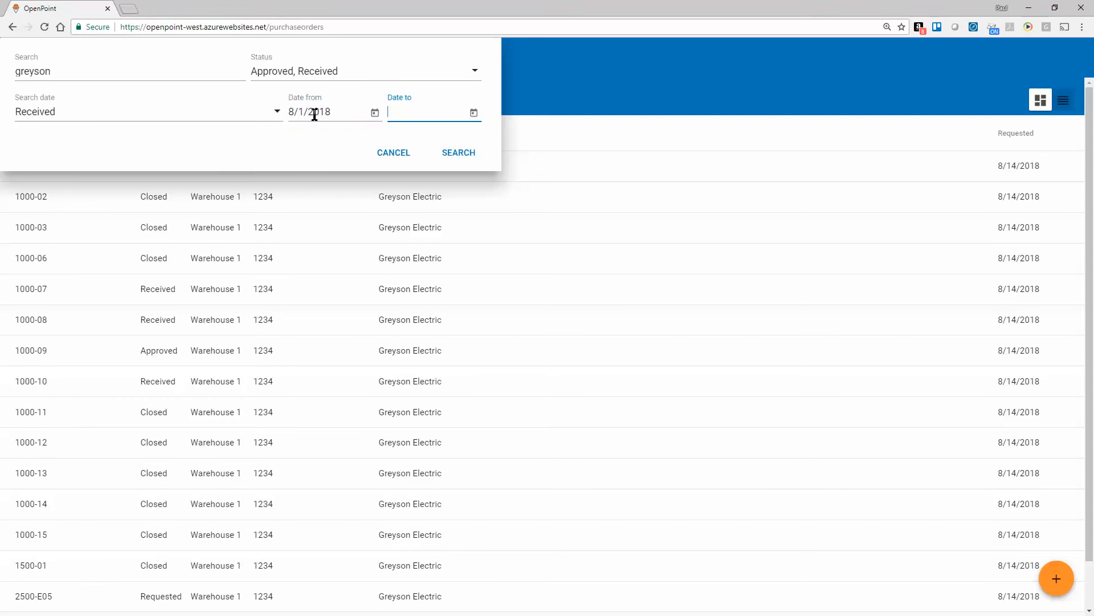
pyautogui.write('8/31/2018')
# View the start date's calendar without changing the date, and cancel the advanced search
pyautogui.click(375, 113)
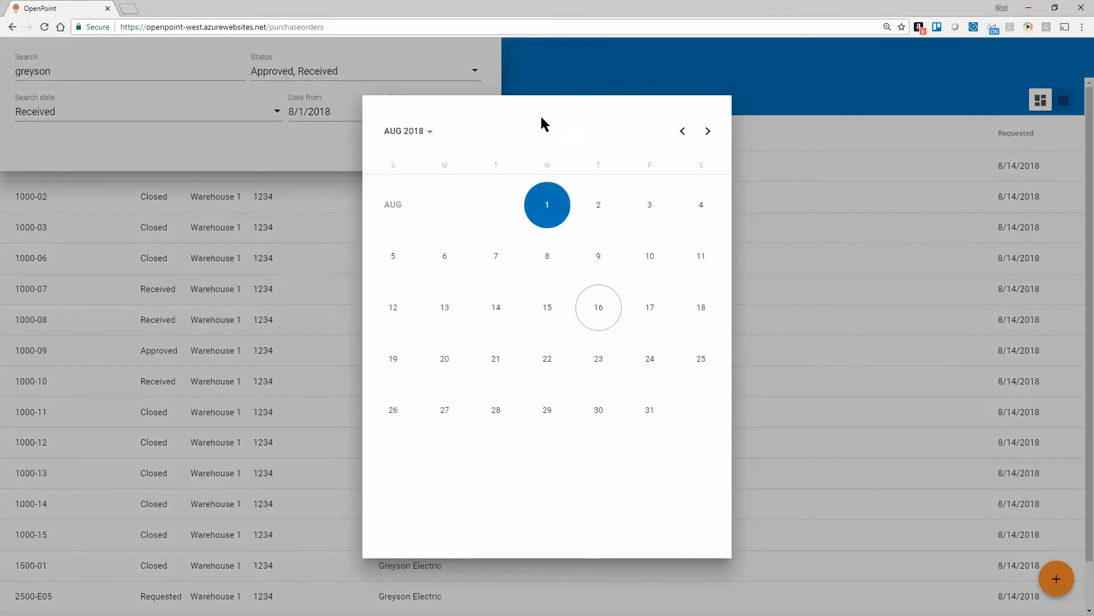
pyautogui.click(292, 150)
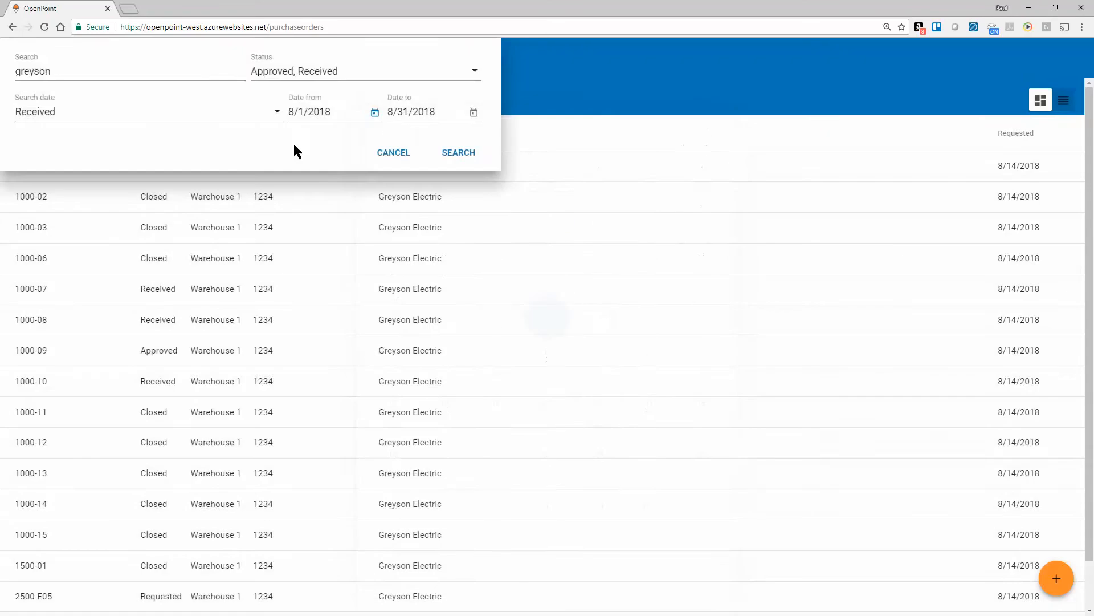
pyautogui.click(392, 154)
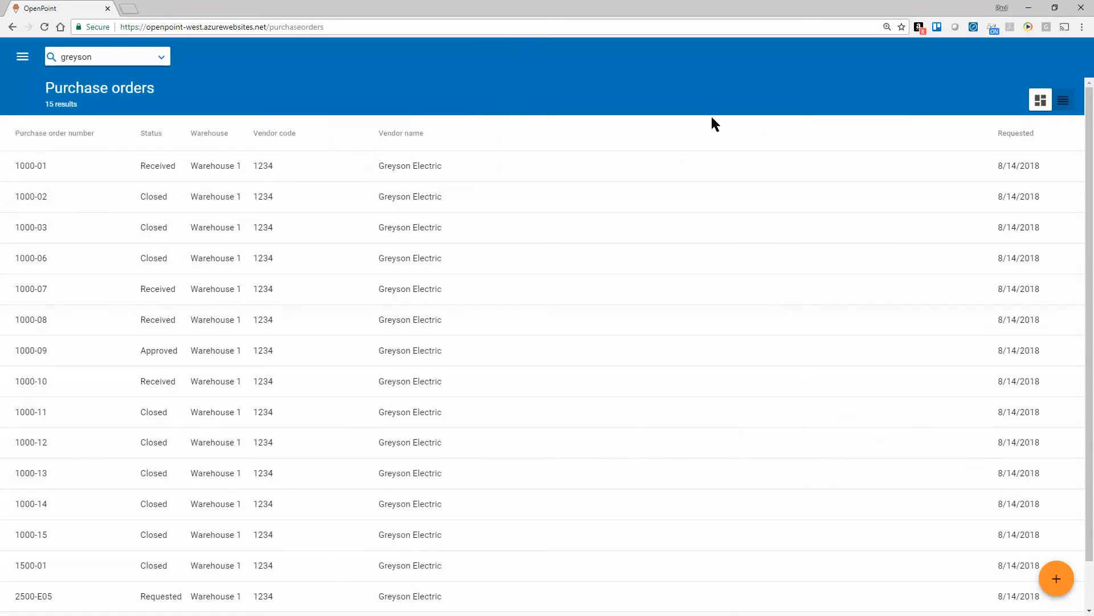
# Return to the dashboard, open the recent Johnson Supply purchase order, and view its available status actions
pyautogui.click(1040, 102)
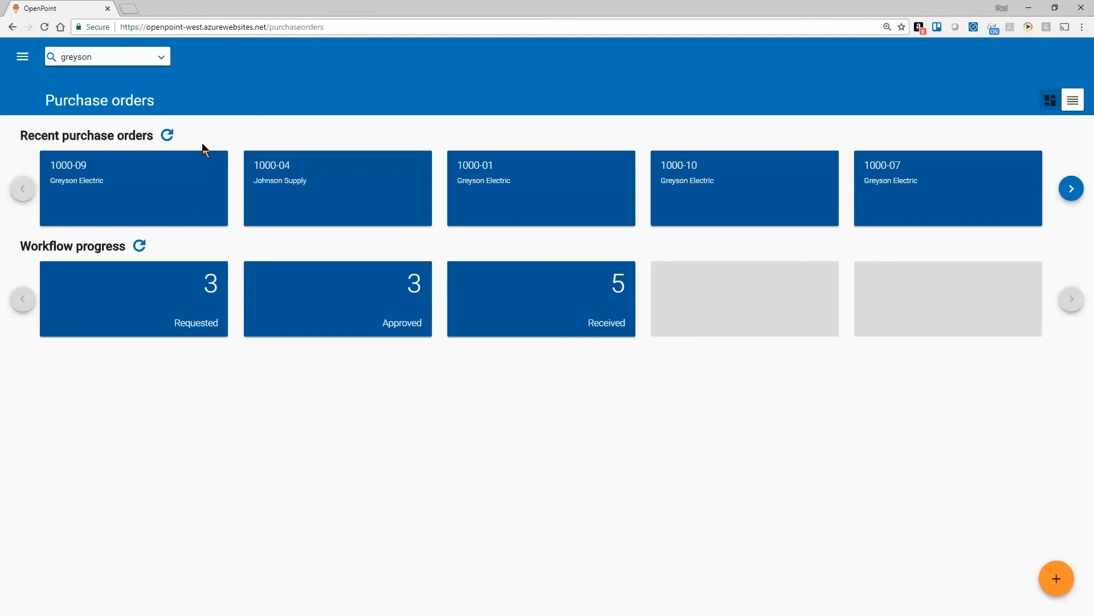
pyautogui.click(274, 175)
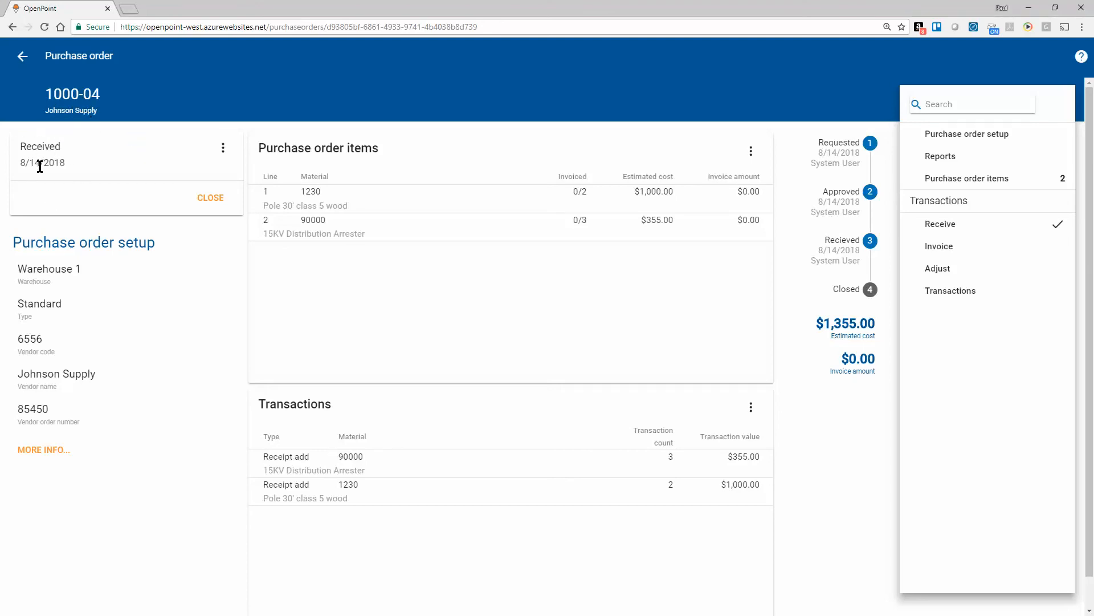
pyautogui.moveTo(26, 163); pyautogui.dragTo(57, 163)
pyautogui.click(107, 169)
pyautogui.click(222, 148)
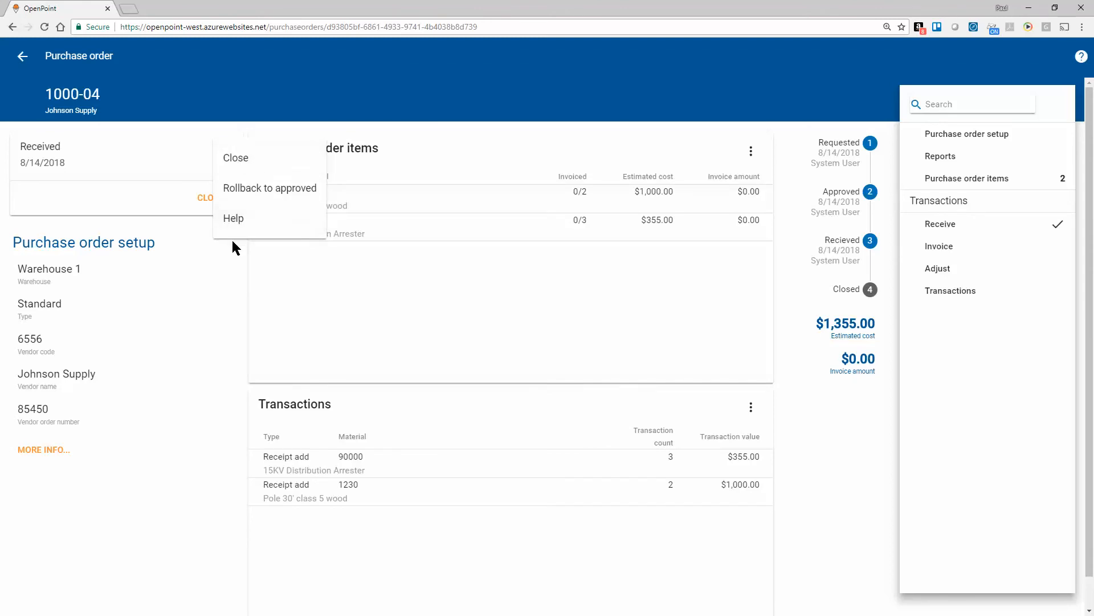
pyautogui.click(226, 258)
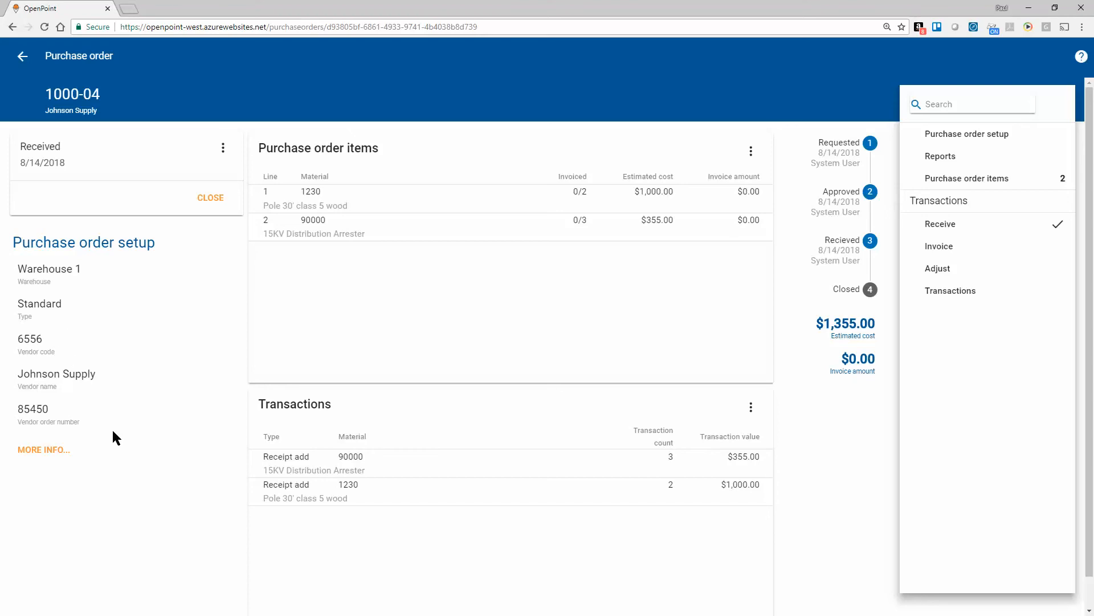
# Examine the purchase order's full setup in view and edit mode, and close it without changes
pyautogui.click(49, 454)
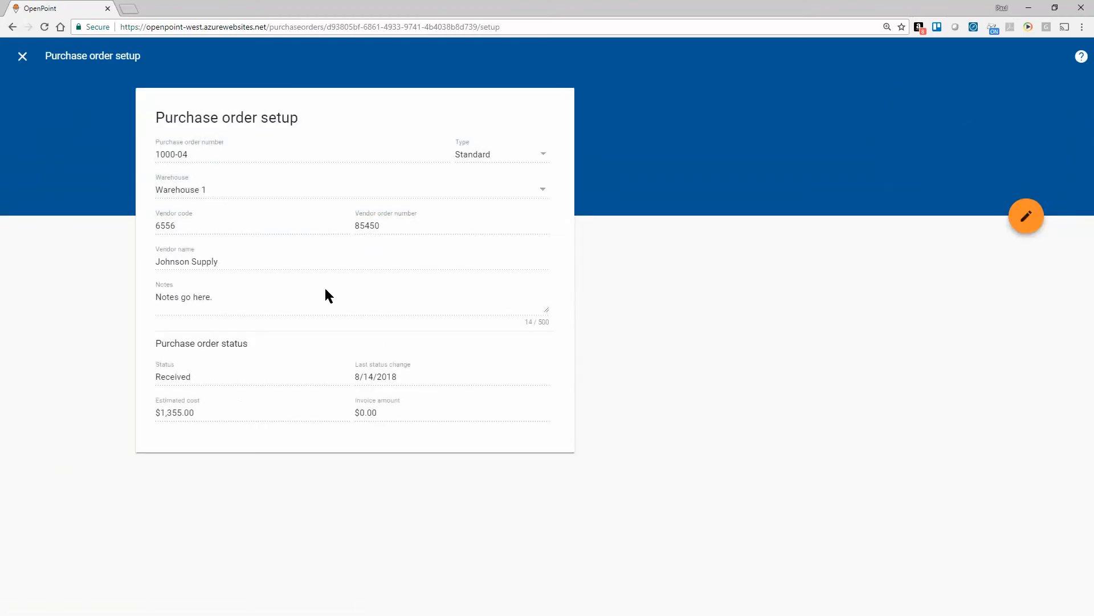
pyautogui.click(1026, 215)
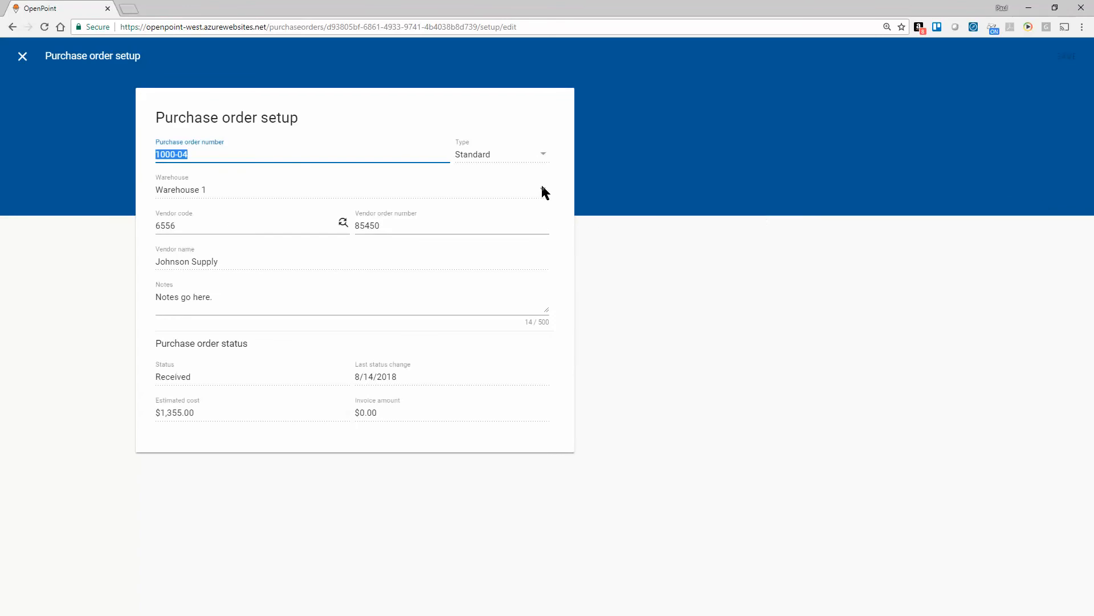
pyautogui.click(244, 155)
pyautogui.click(21, 56)
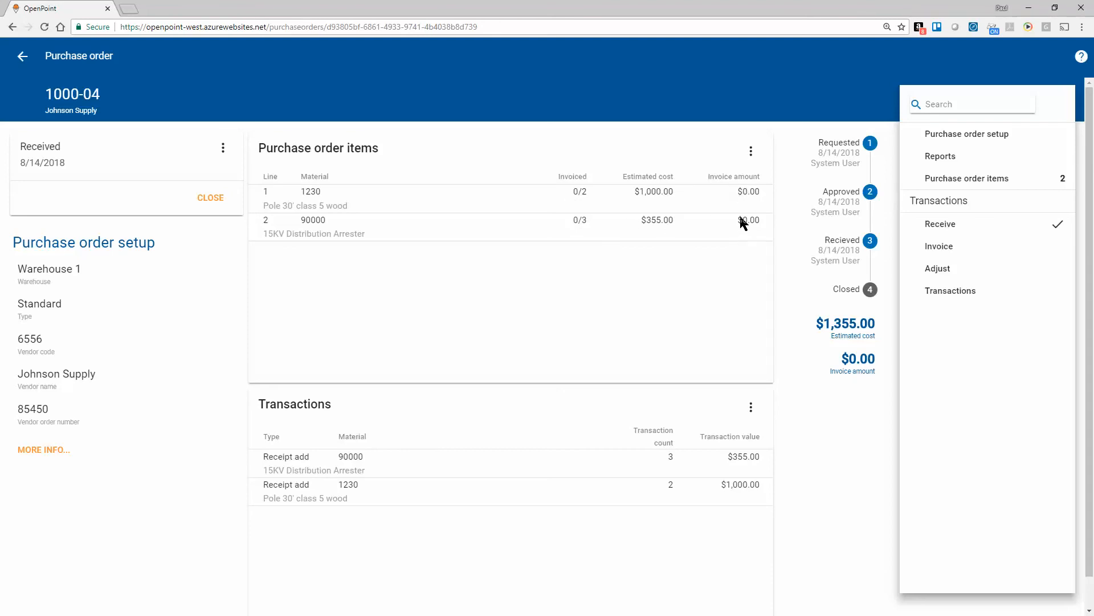
# Export the purchase order items to Excel for viewing and close the workbook without saving
pyautogui.click(750, 151)
pyautogui.click(762, 158)
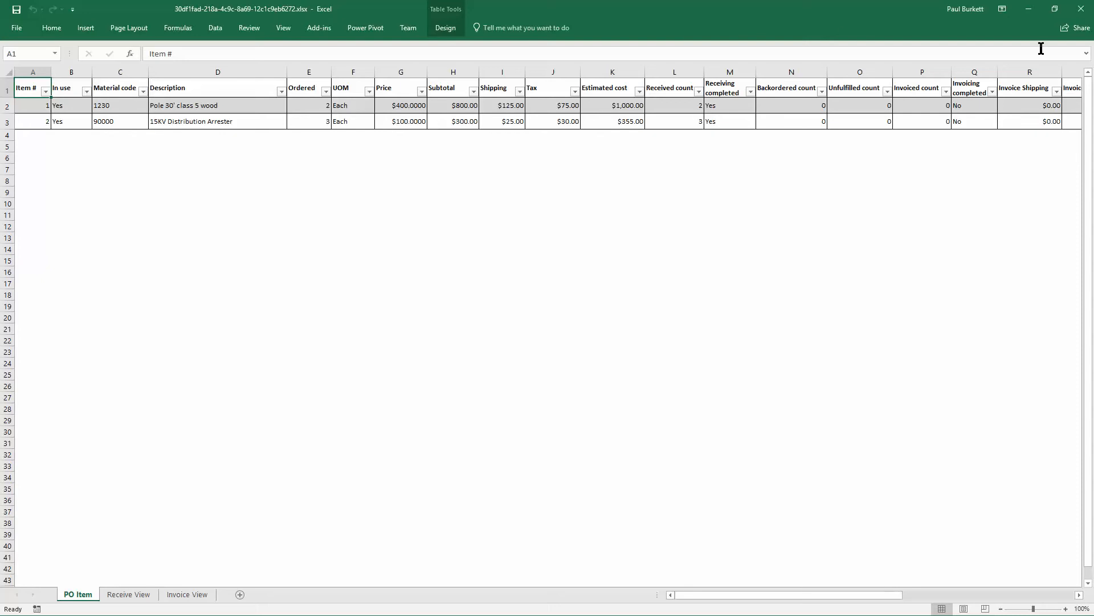
pyautogui.click(1089, 9)
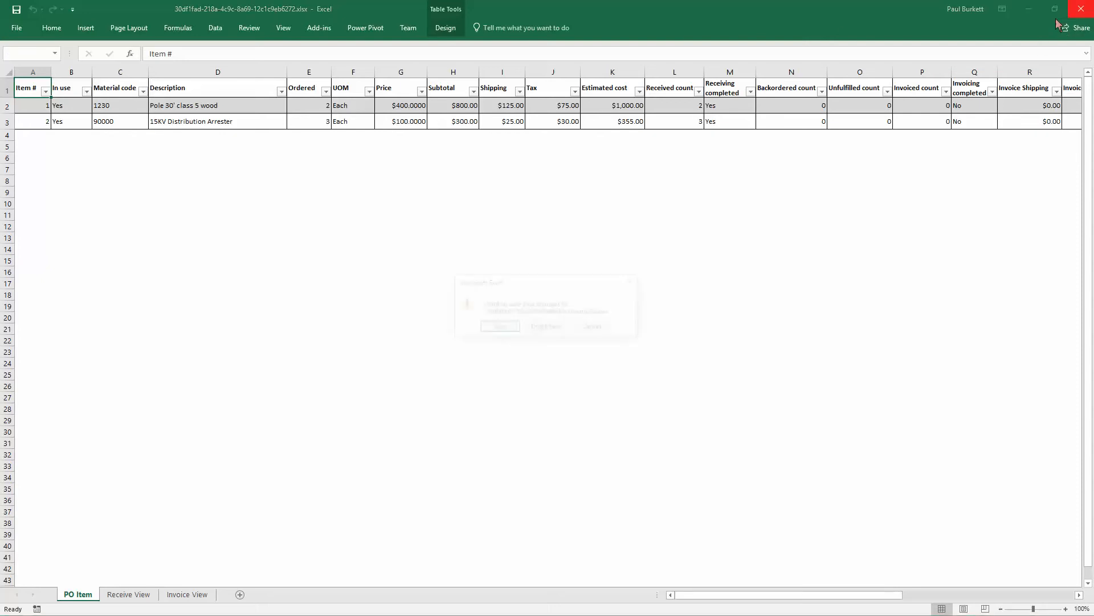
pyautogui.click(547, 328)
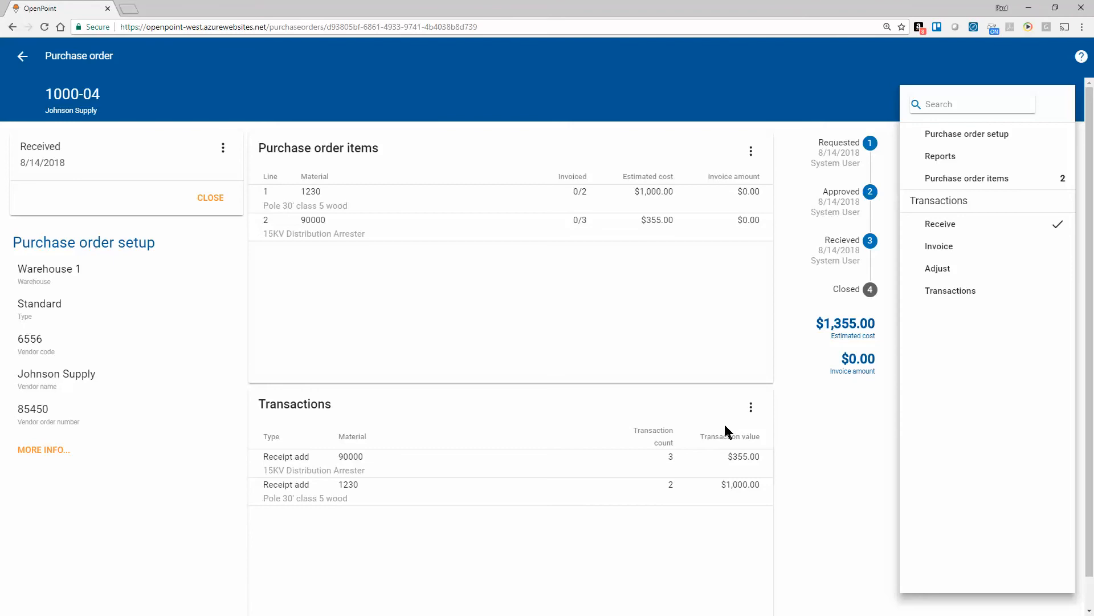
pyautogui.click(752, 407)
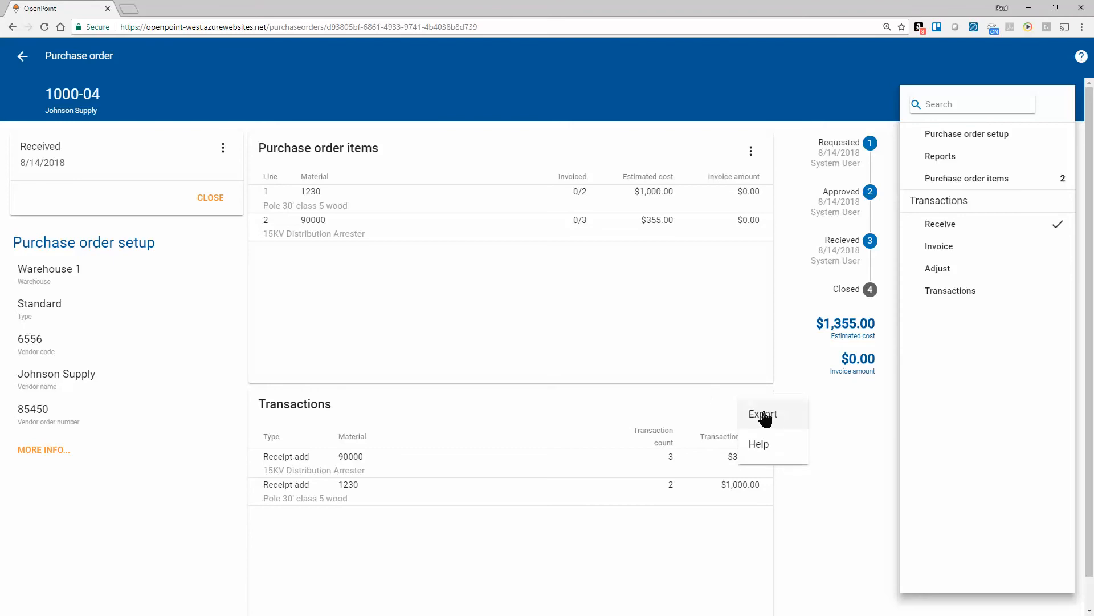
pyautogui.click(831, 419)
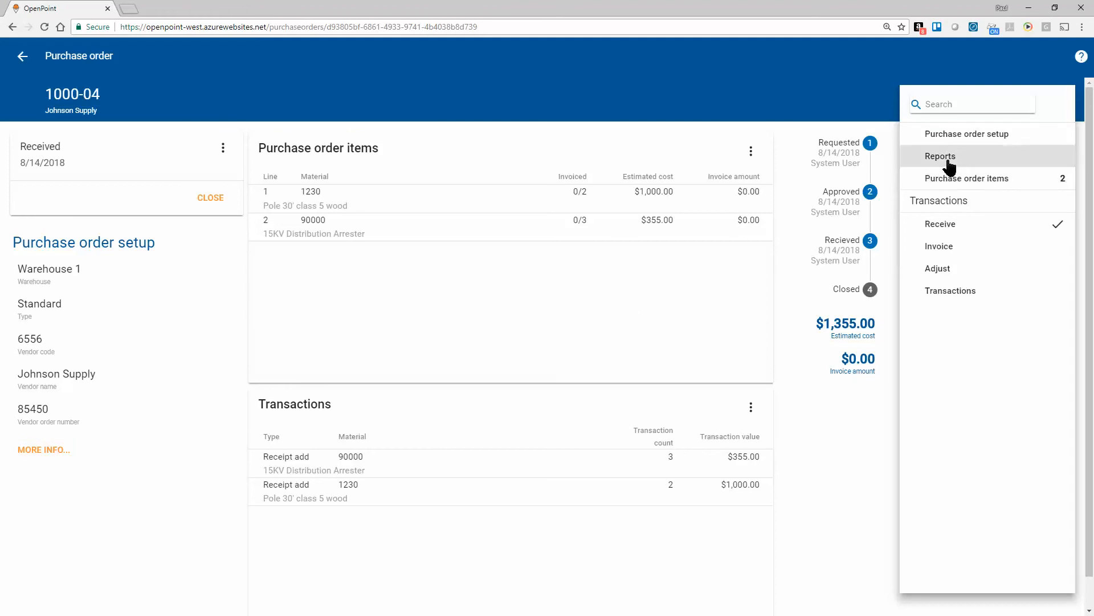
# Examine the purchase order items list and the details of the Pole 30' class 5 wood item, and return to the order
pyautogui.click(945, 181)
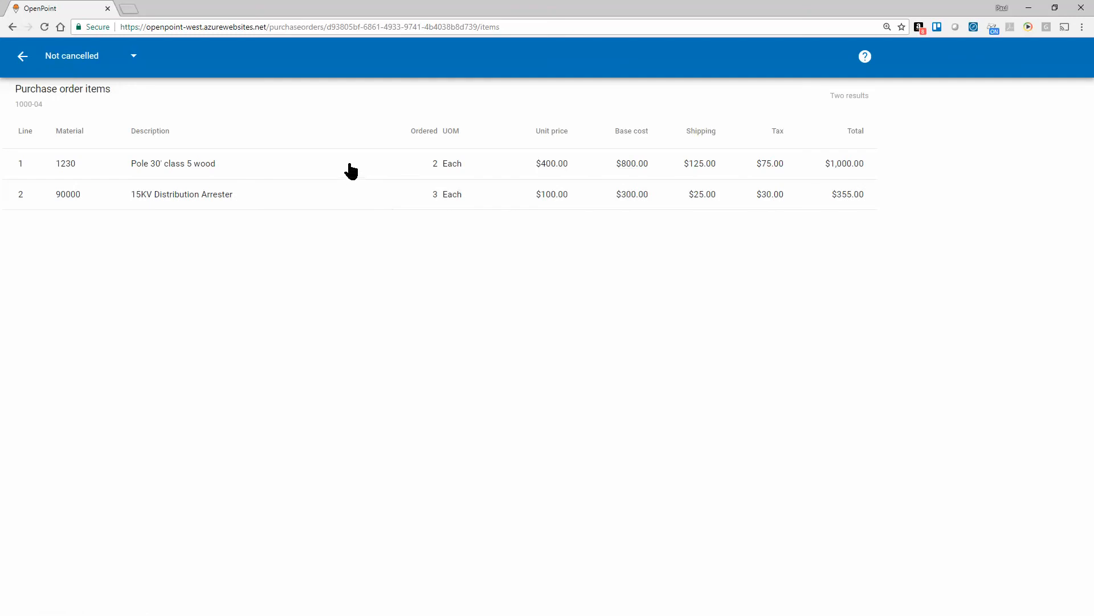
pyautogui.click(350, 166)
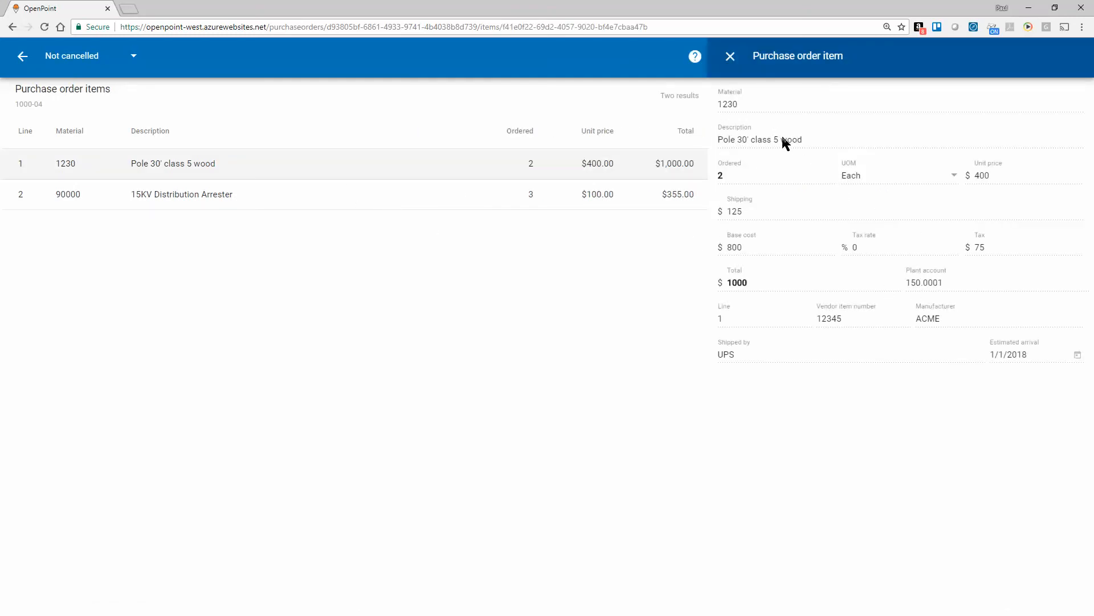
pyautogui.click(730, 55)
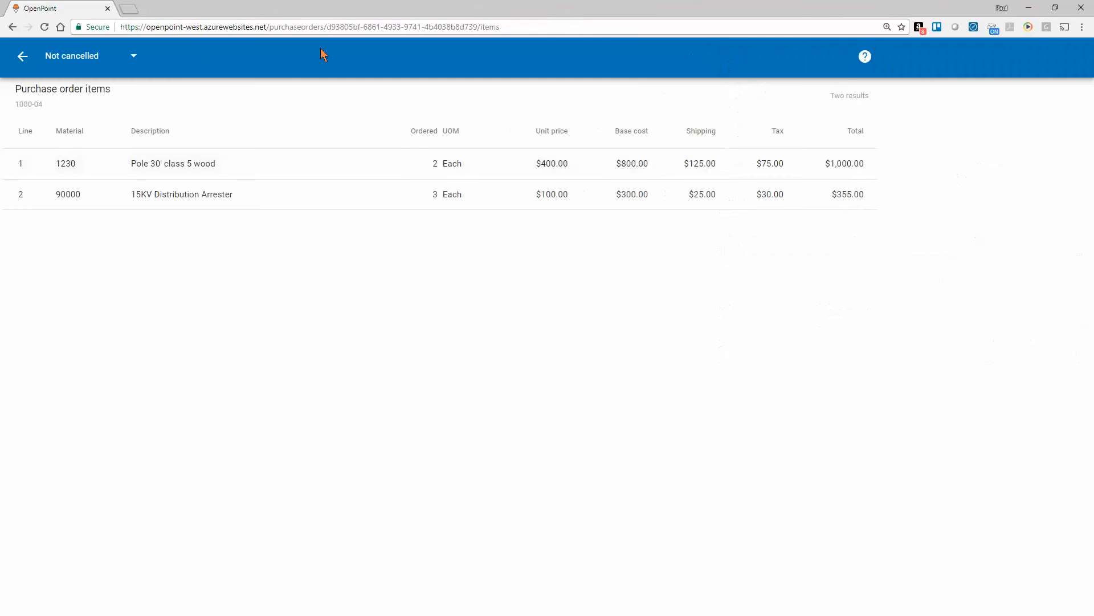
pyautogui.click(22, 56)
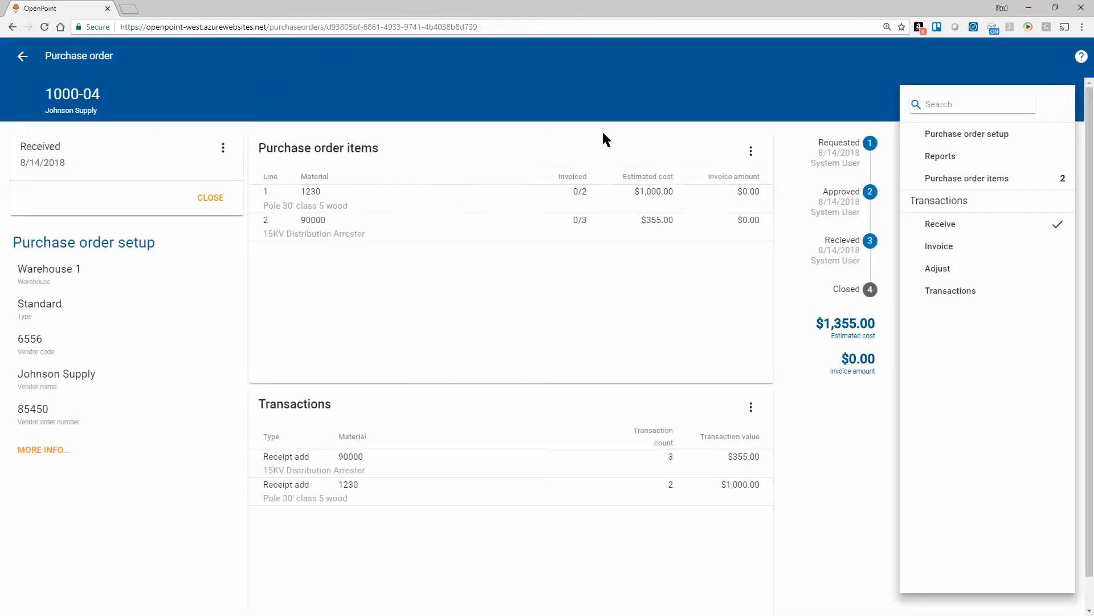
# Open the full list of the purchase order's transactions
pyautogui.click(930, 250)
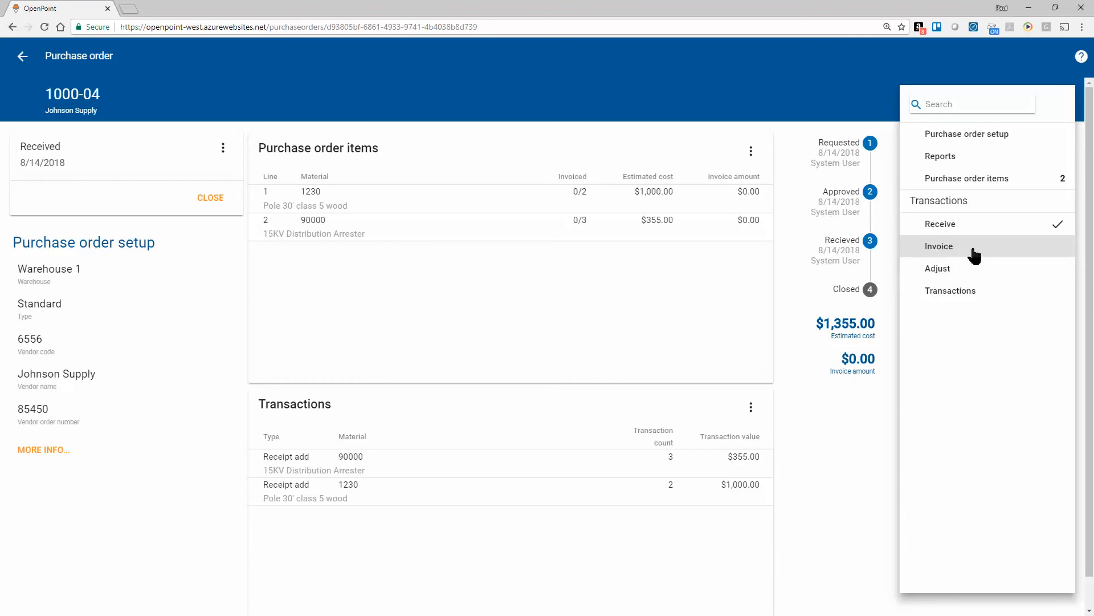
pyautogui.click(961, 295)
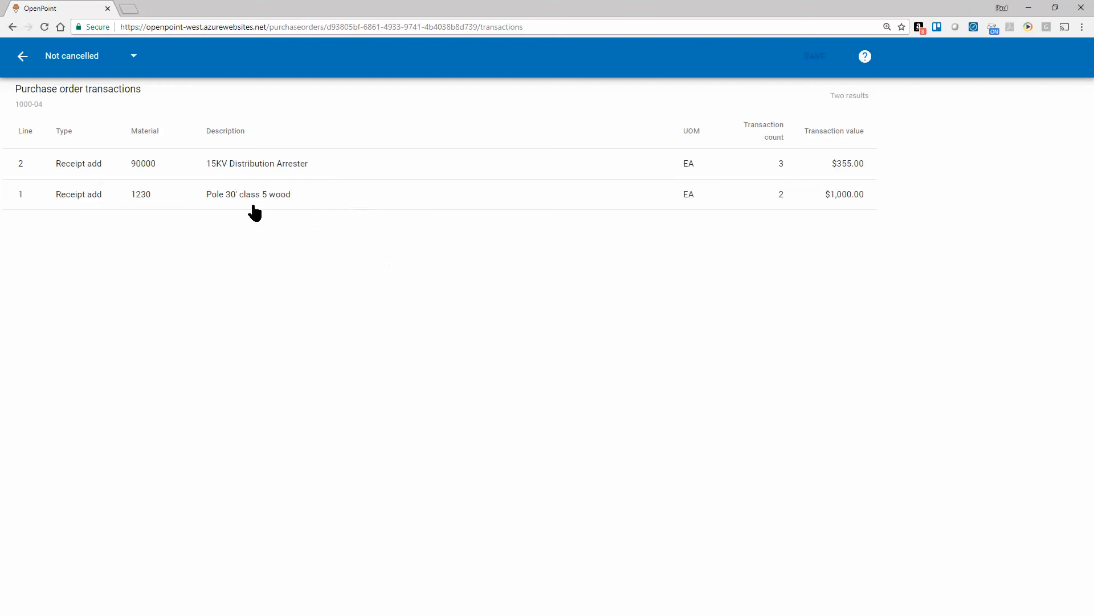
# Return to the purchase orders dashboard and start a new order, entering its purchase order number and choosing Warehouse 1
pyautogui.click(22, 56)
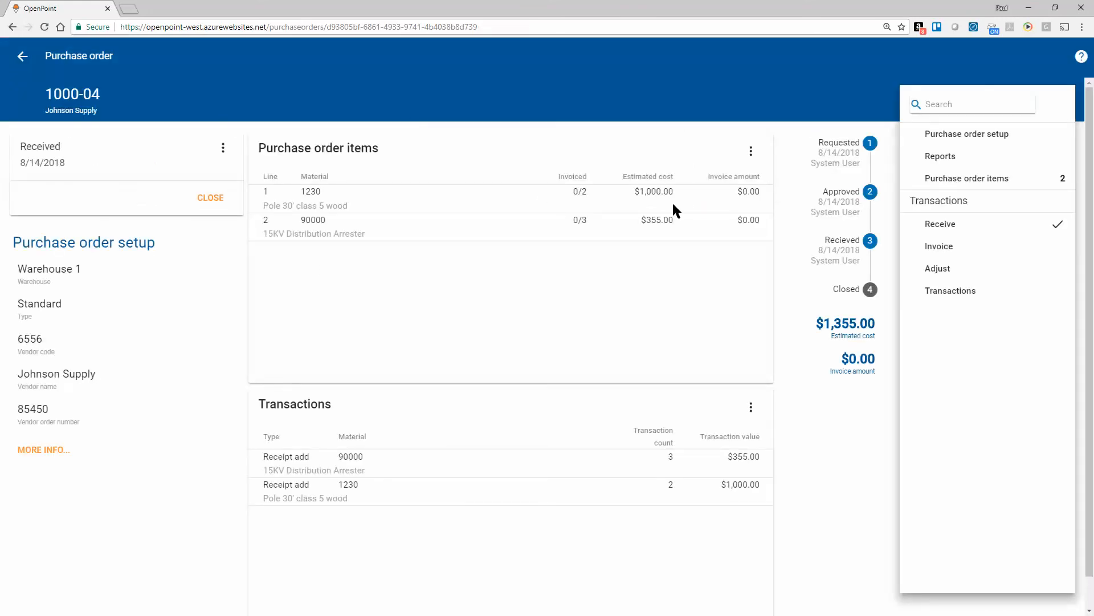
pyautogui.click(22, 57)
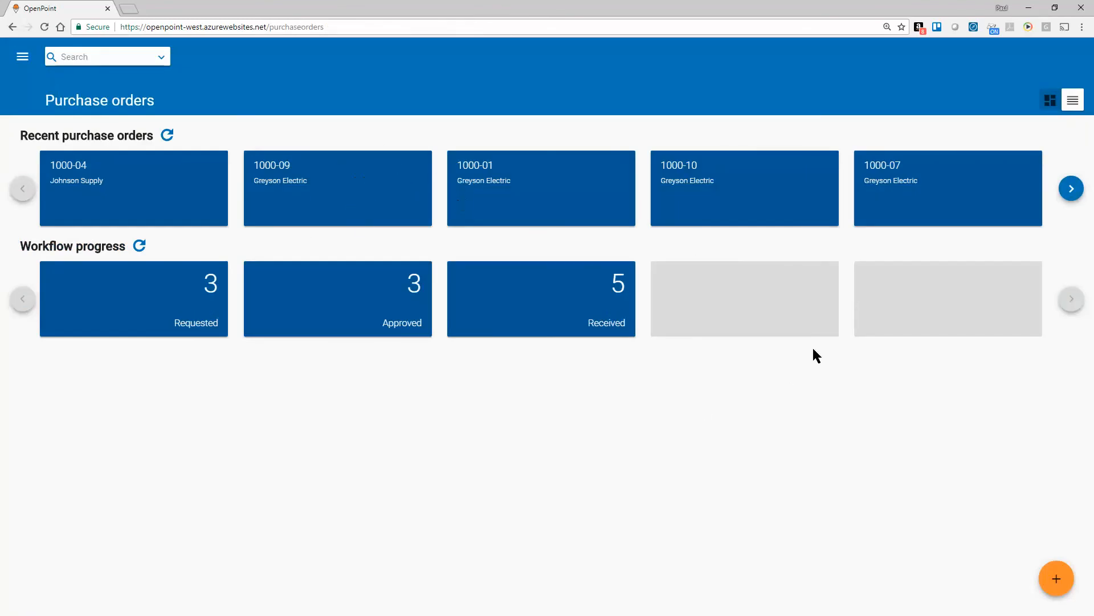
pyautogui.click(1055, 578)
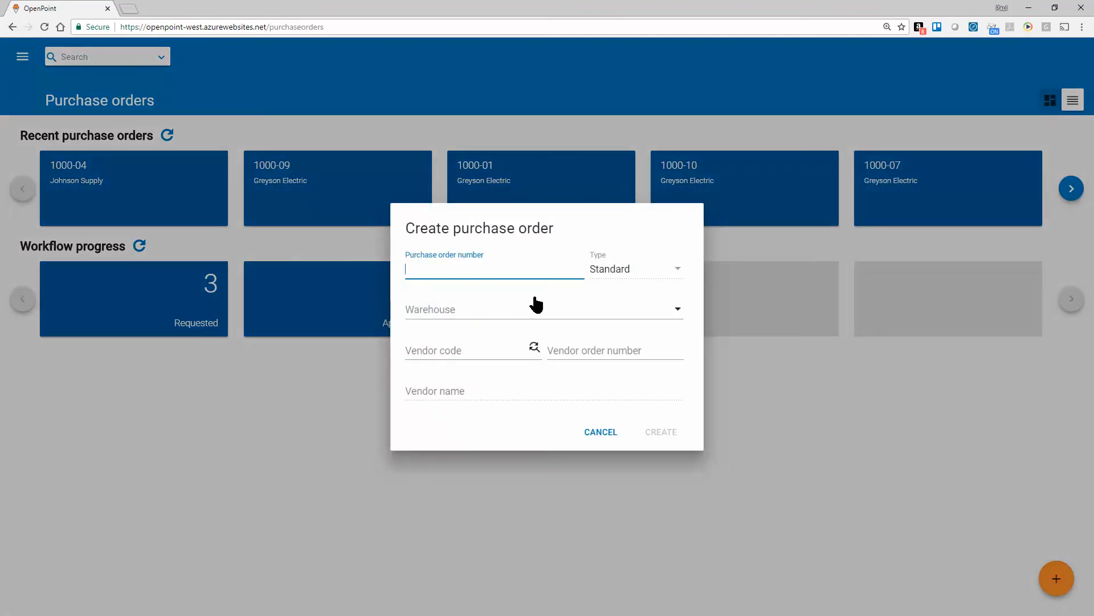
pyautogui.write('1100-01')
pyautogui.click(536, 305)
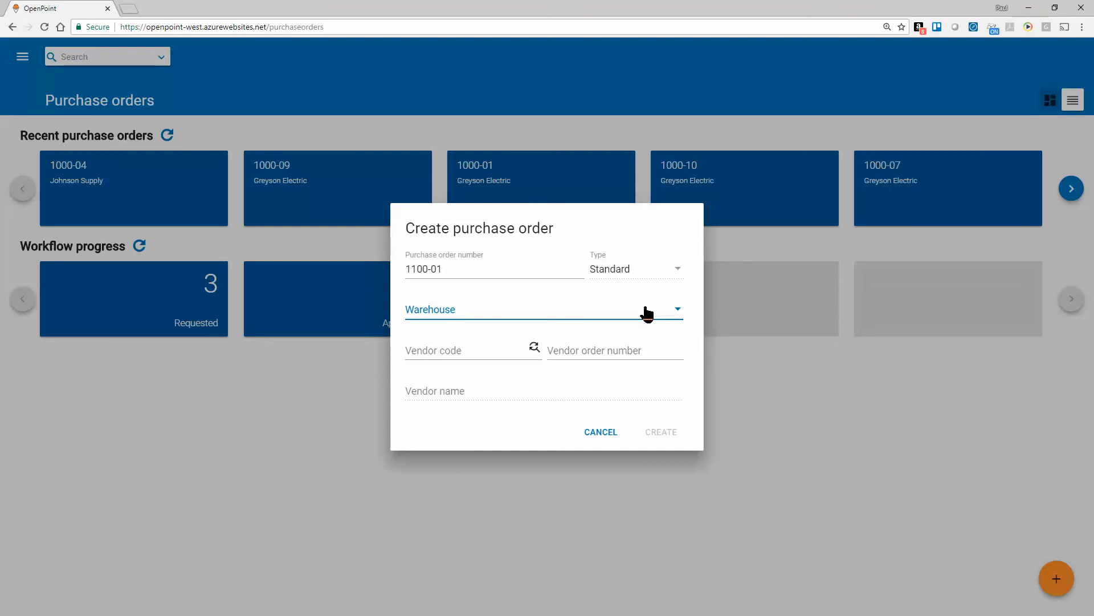
pyautogui.click(676, 313)
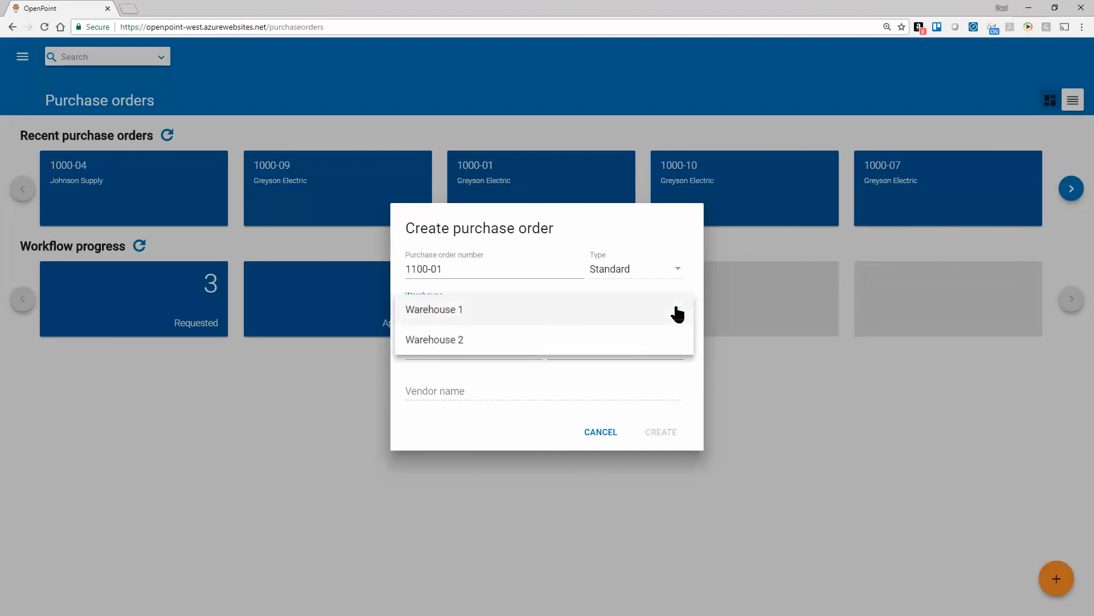
pyautogui.click(479, 317)
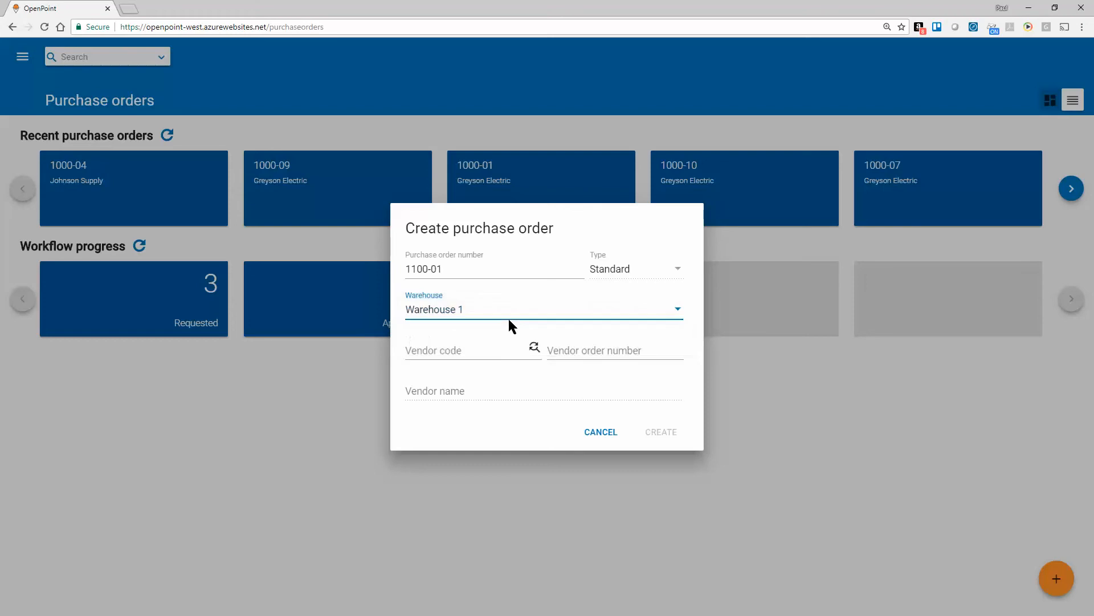
# Enter 1234 as the new purchase order's vendor code
pyautogui.click(467, 350)
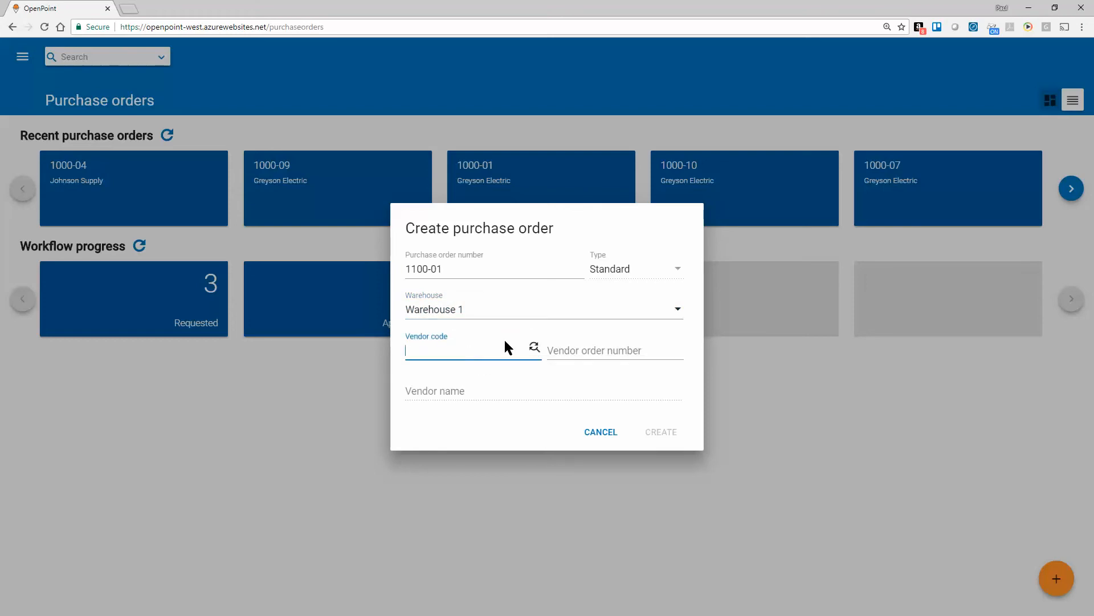
pyautogui.write('1234')
pyautogui.press('Tab')
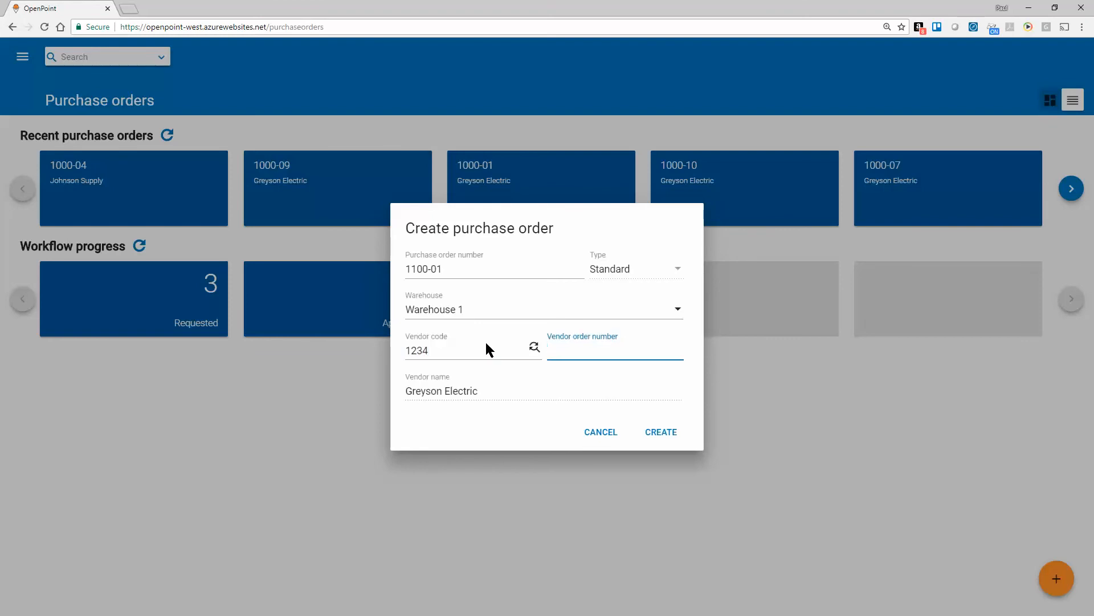
pyautogui.hotkey('shift', 'Tab')
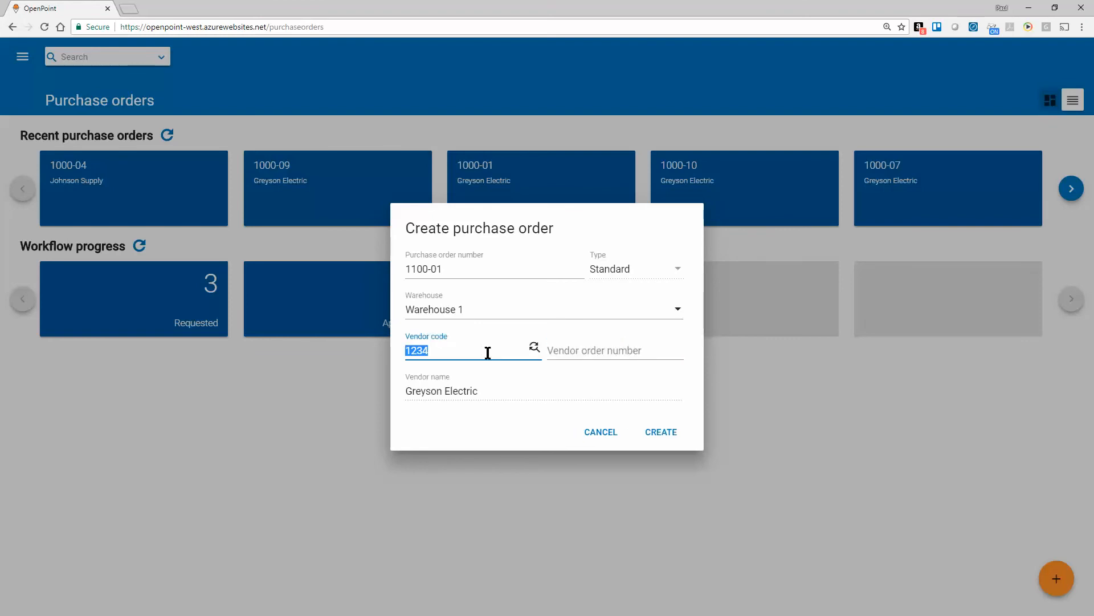
# Look up vendors matching "grey" and select Greyson Electric as the order's vendor
pyautogui.click(534, 347)
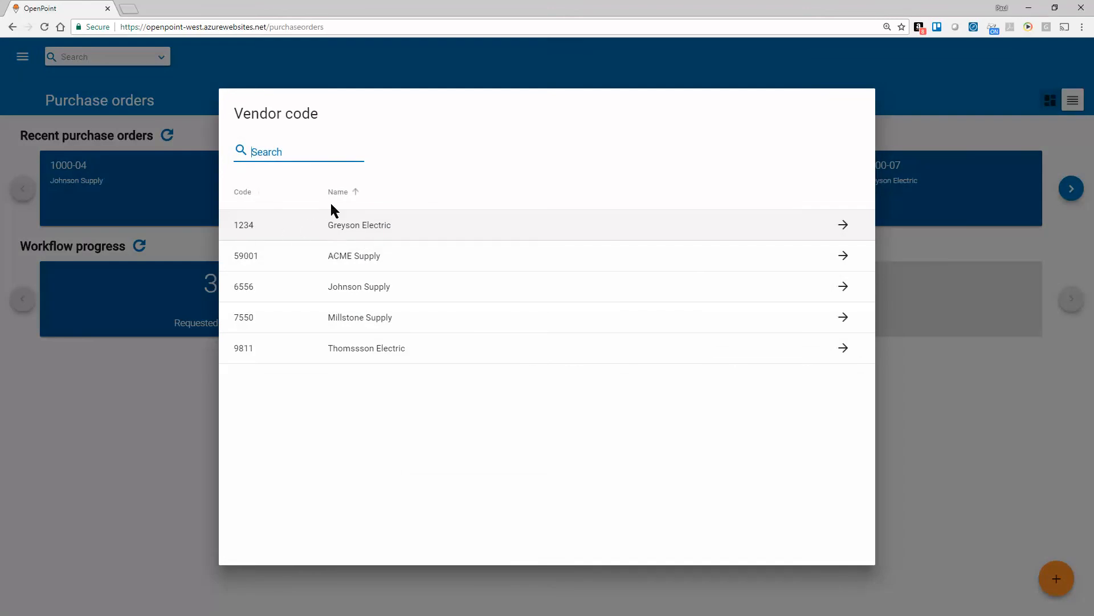
pyautogui.write('gr')
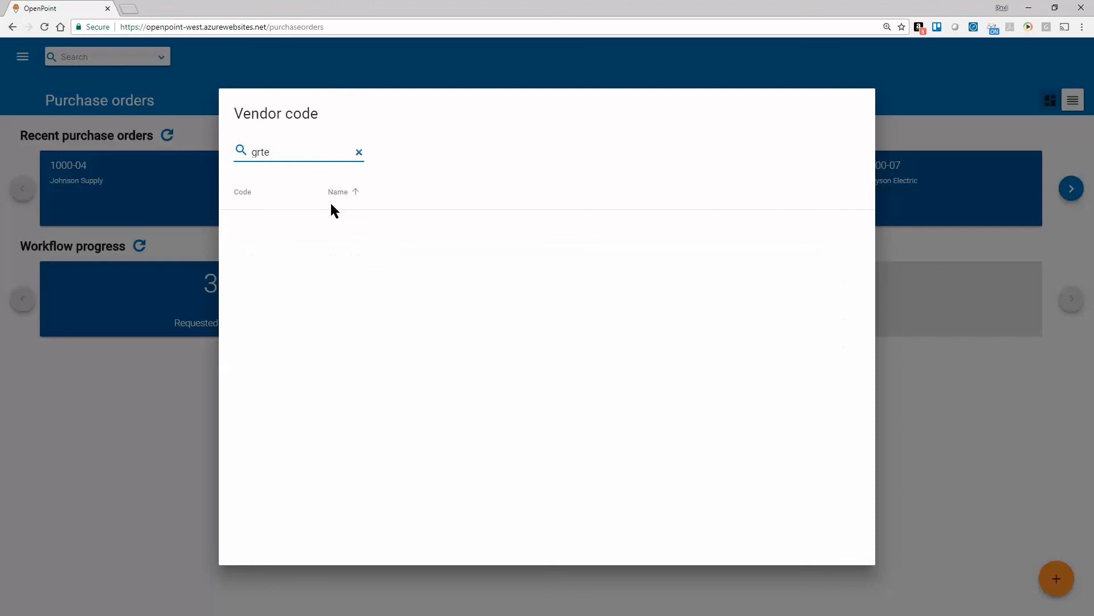
pyautogui.write('ey')
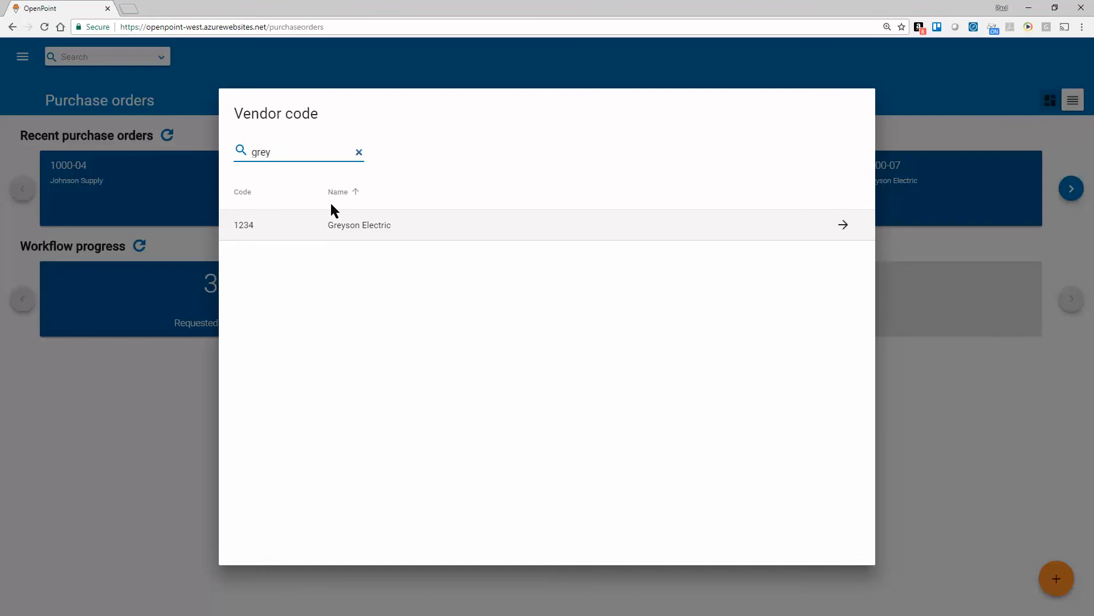
pyautogui.click(374, 232)
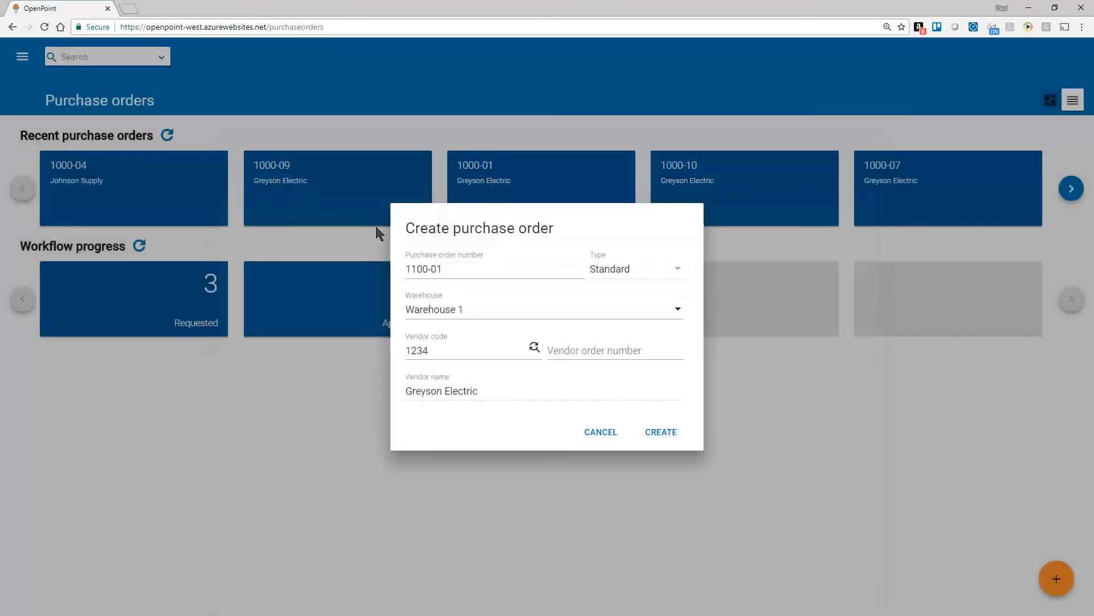
# Enter the vendor order number and create the purchase order
pyautogui.click(574, 358)
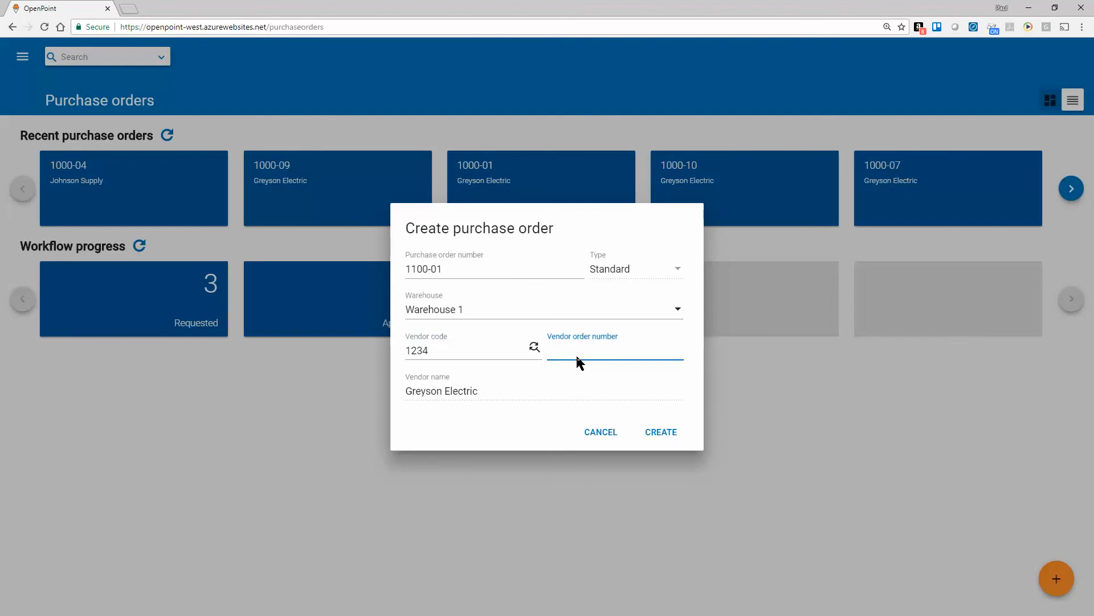
pyautogui.write('9801')
pyautogui.click(661, 434)
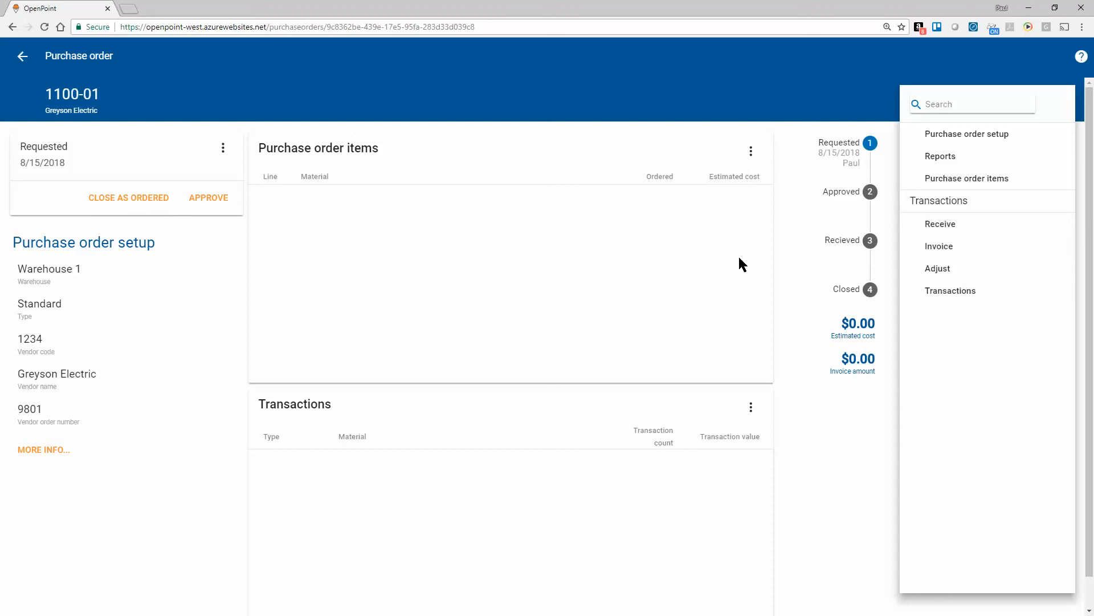
# Start a new item in the purchase order's items list with material 1230
pyautogui.click(970, 181)
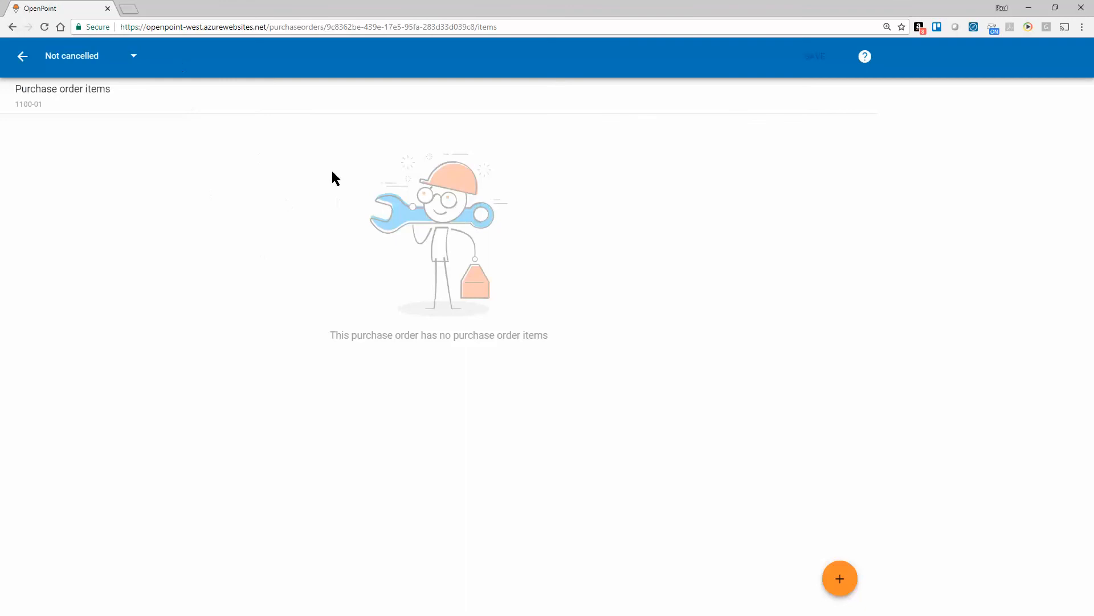
pyautogui.click(840, 580)
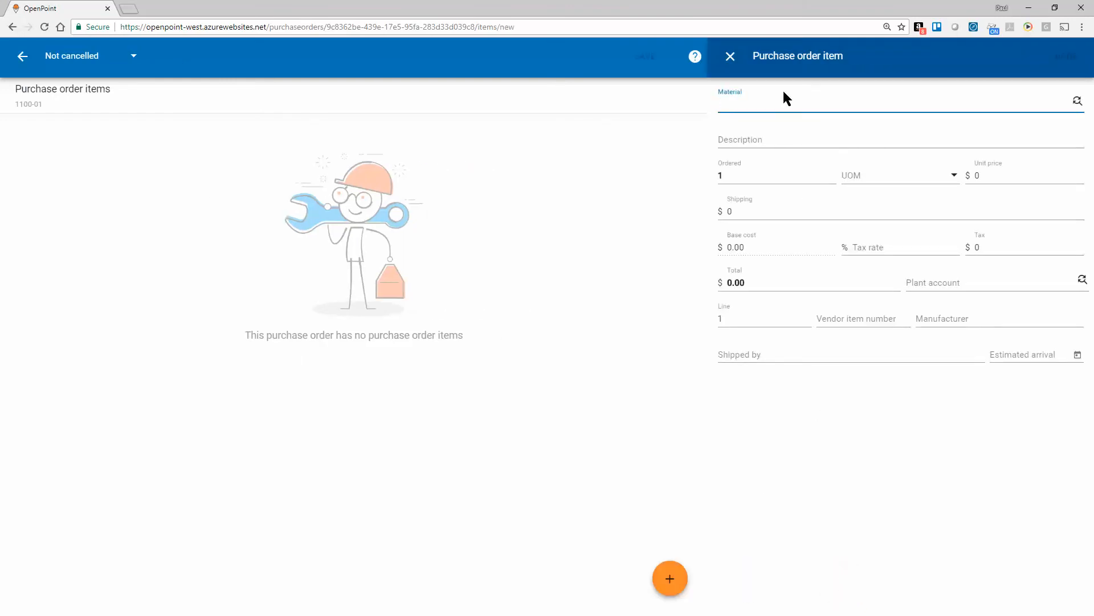
pyautogui.write('1230')
pyautogui.press('Tab')
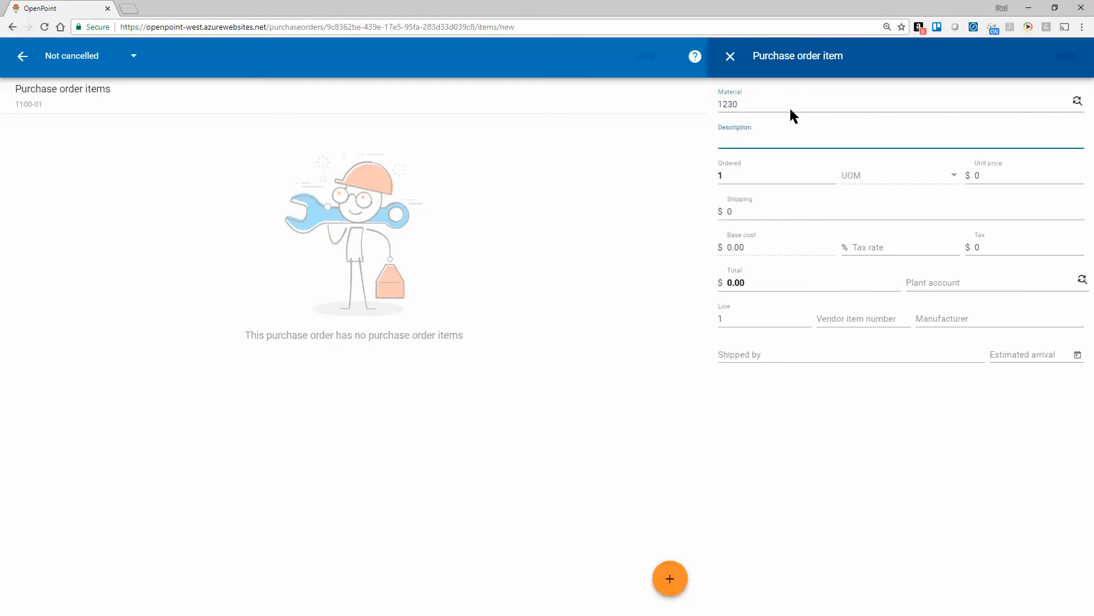
# Look up materials matching "pole" and select Pole 30' class 5 wood with unit code 1230
pyautogui.click(1077, 102)
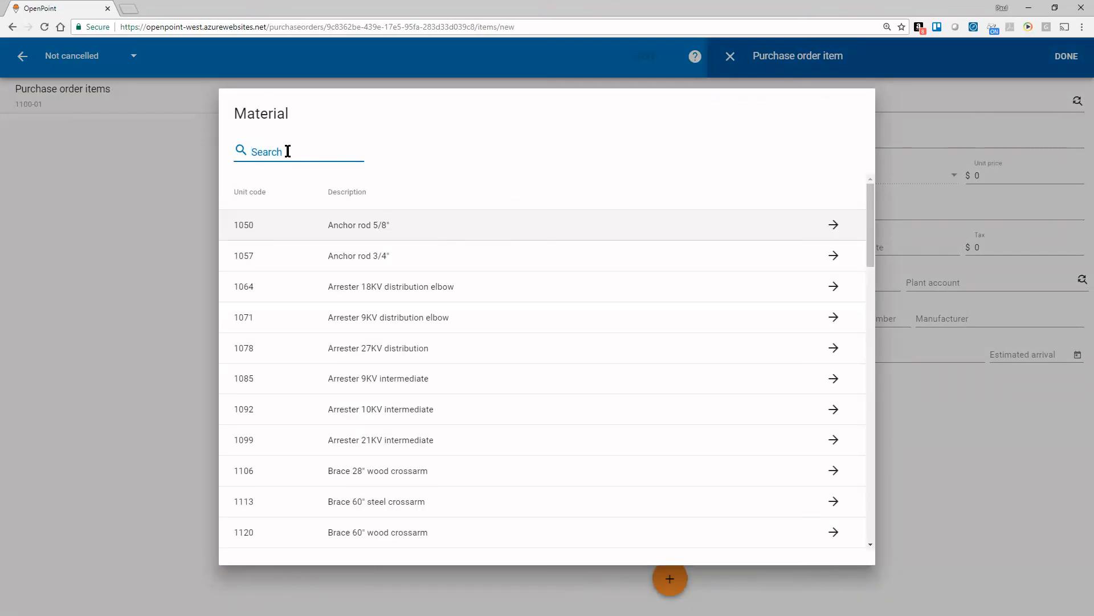
pyautogui.write('pole')
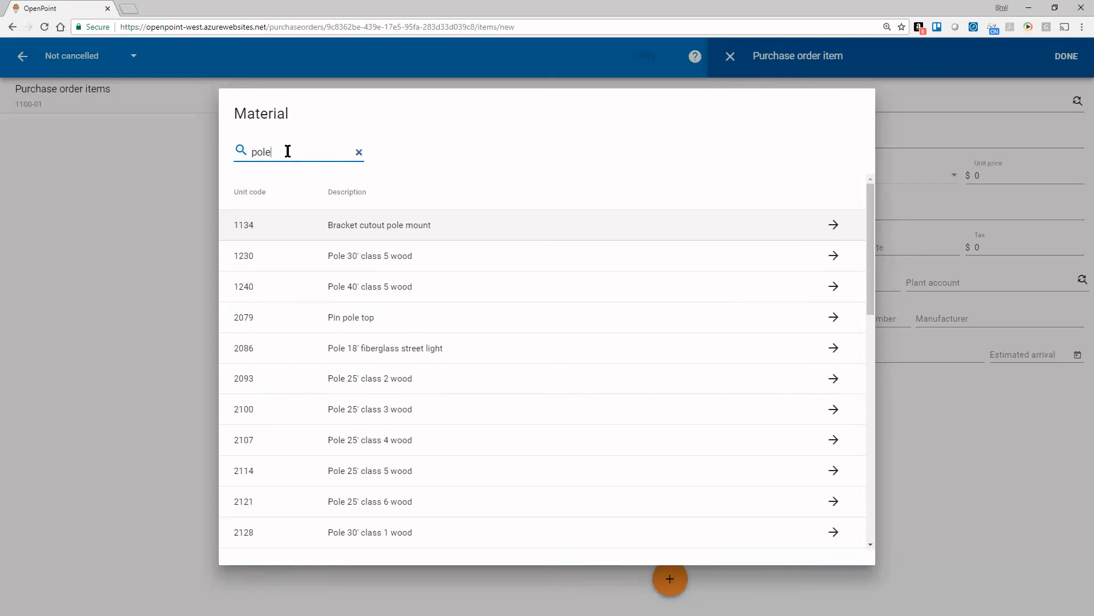
pyautogui.scroll(-3, 456, 385)
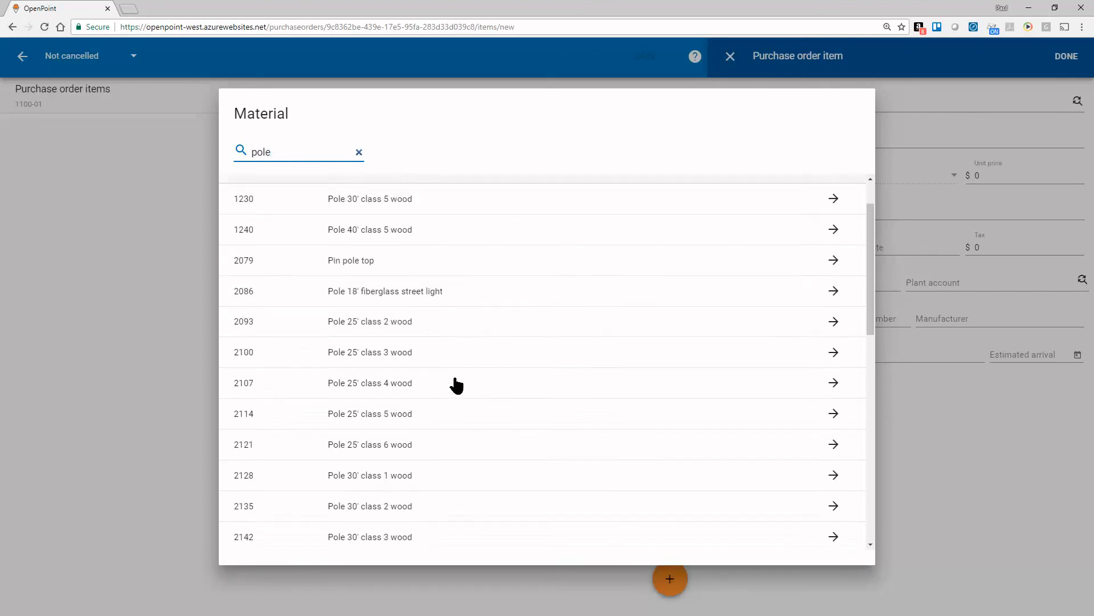
pyautogui.scroll(3, 456, 385)
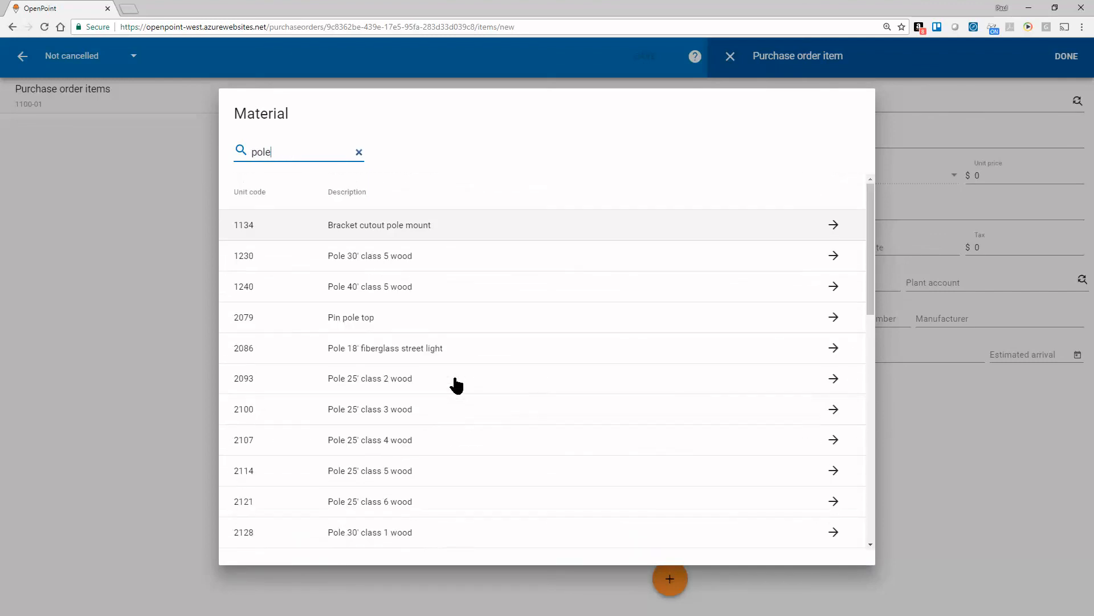
pyautogui.click(356, 258)
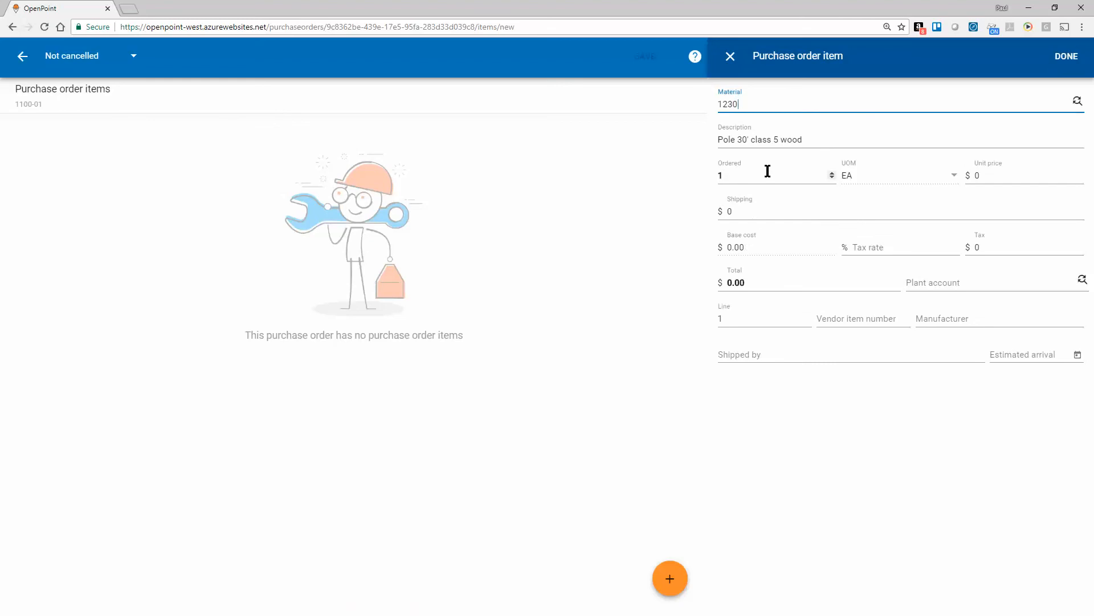
# Set the pole item's ordered quantity to 3, keeping its description and unit of measure
pyautogui.press('Tab')
pyautogui.press('Tab')
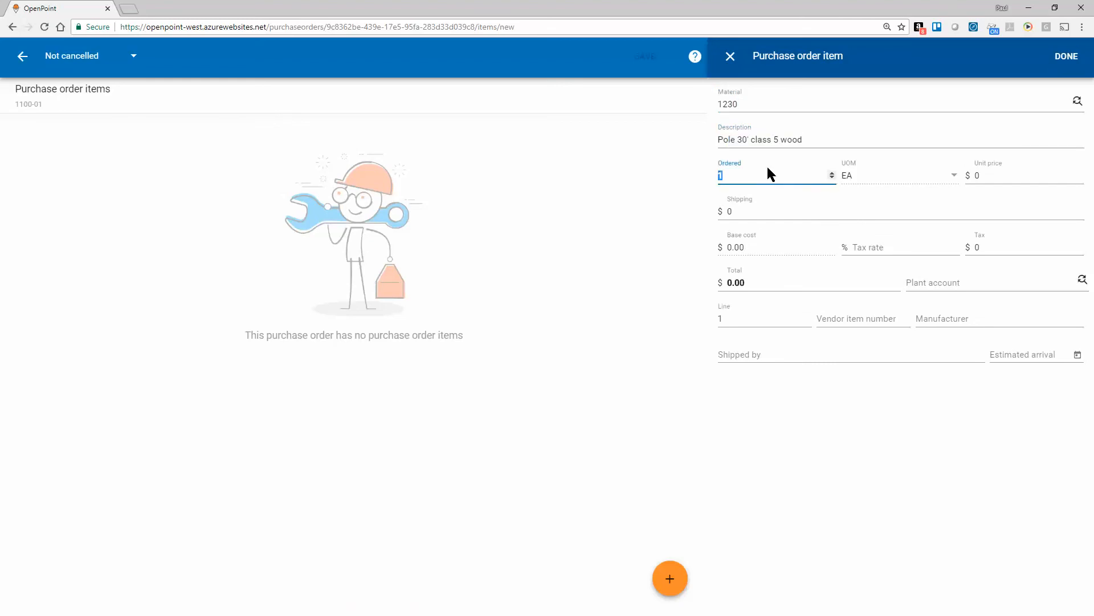
pyautogui.hotkey('shift', 'Tab')
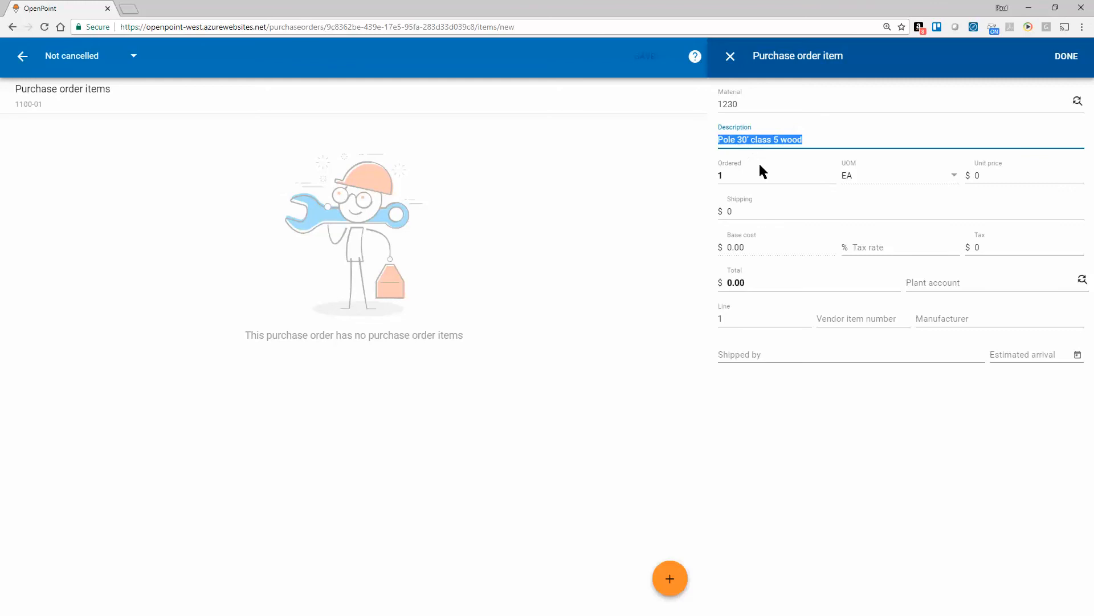
pyautogui.press('Tab')
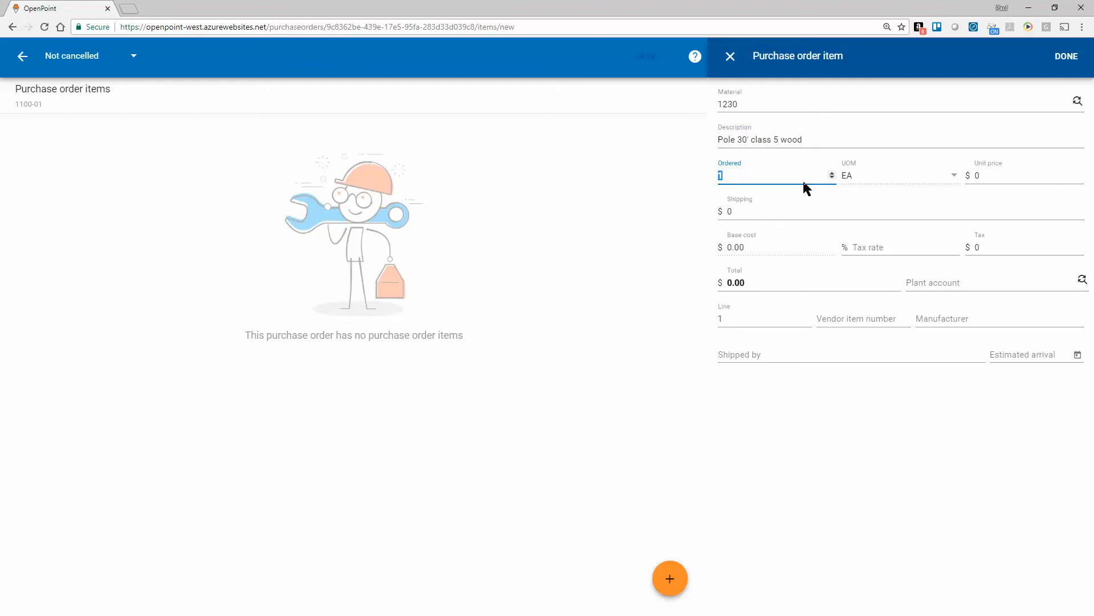
pyautogui.click(833, 172)
pyautogui.click(831, 173)
pyautogui.press('Tab')
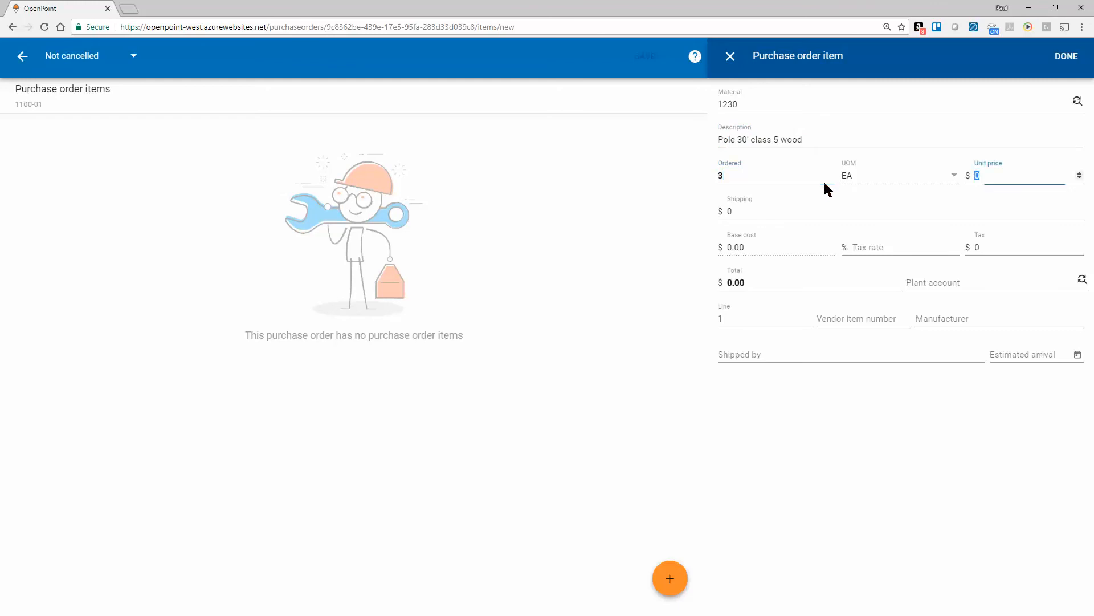
# Set the pole item's unit price to $800 and its shipping cost to $500
pyautogui.write('800')
pyautogui.press('Tab')
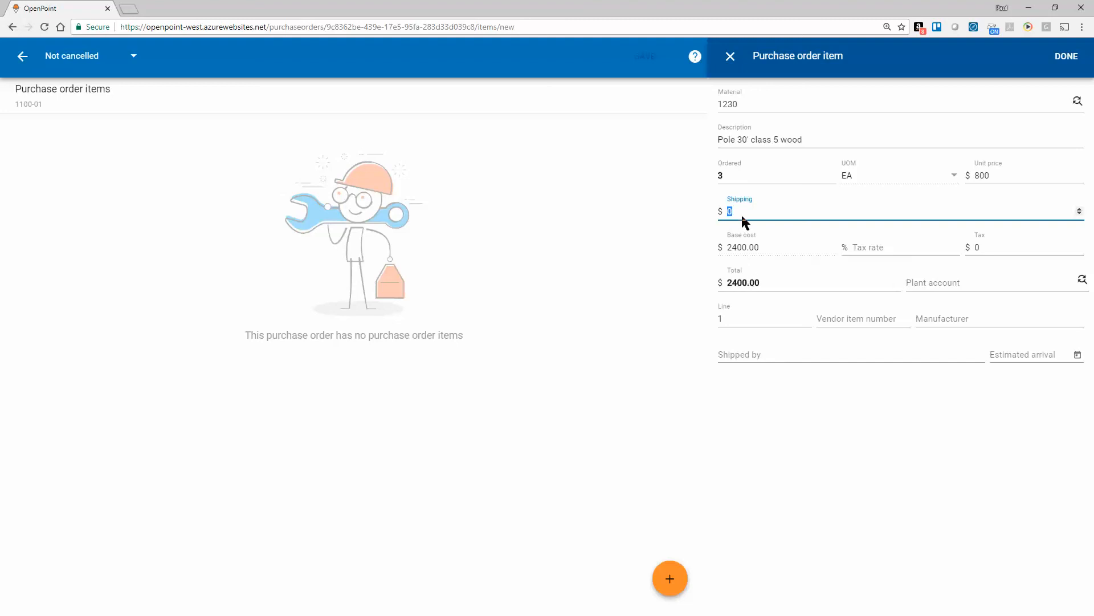
pyautogui.write('500')
pyautogui.press('Tab')
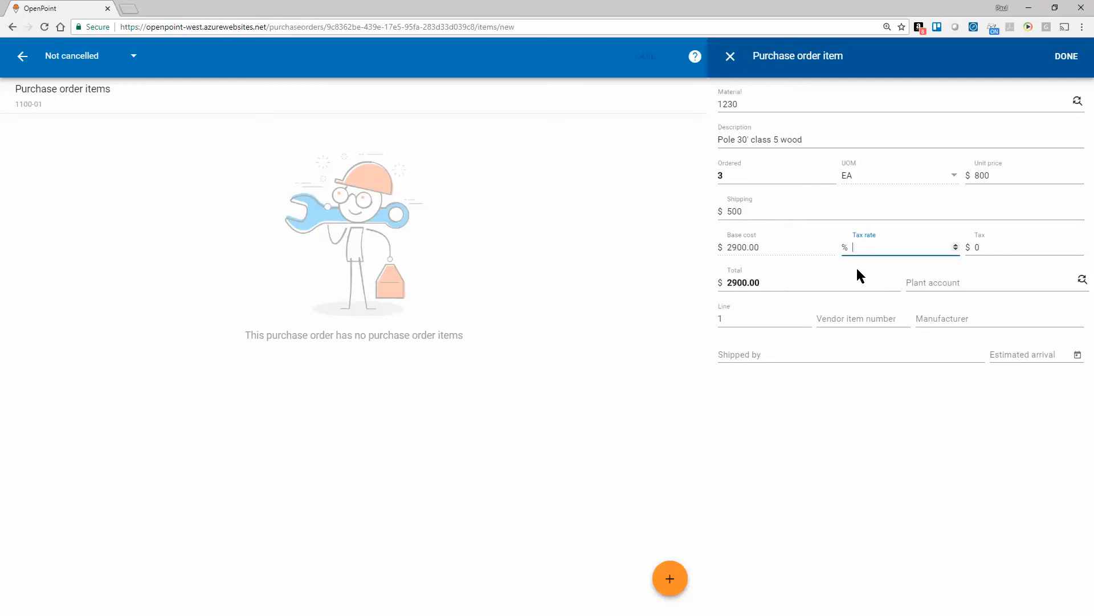
# Go through the item's remaining fields from tax rate to estimated arrival without entering values
pyautogui.press('Tab')
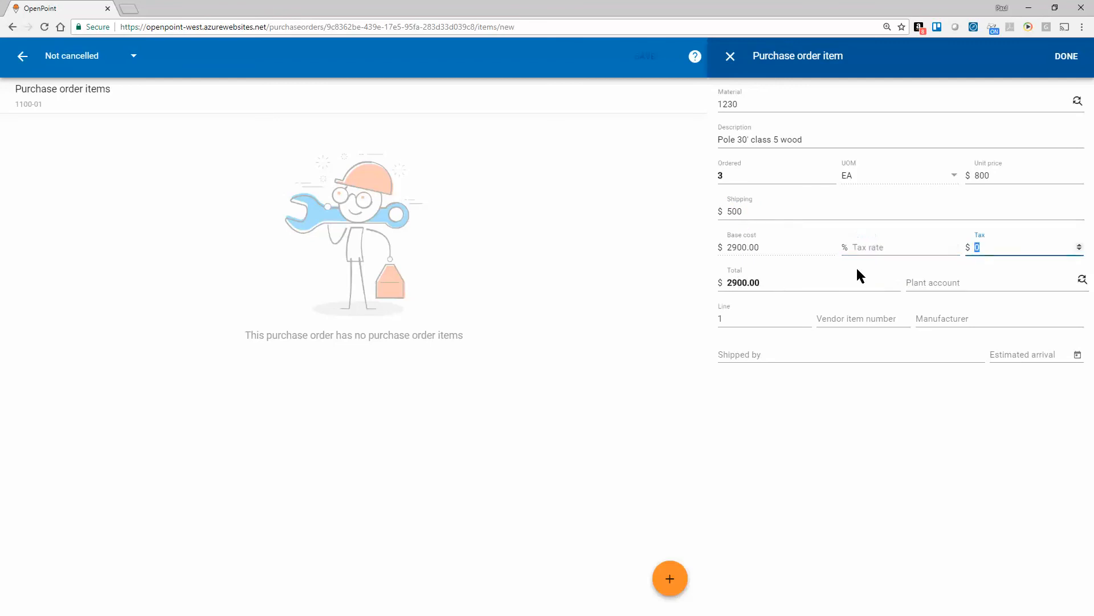
pyautogui.press('Tab')
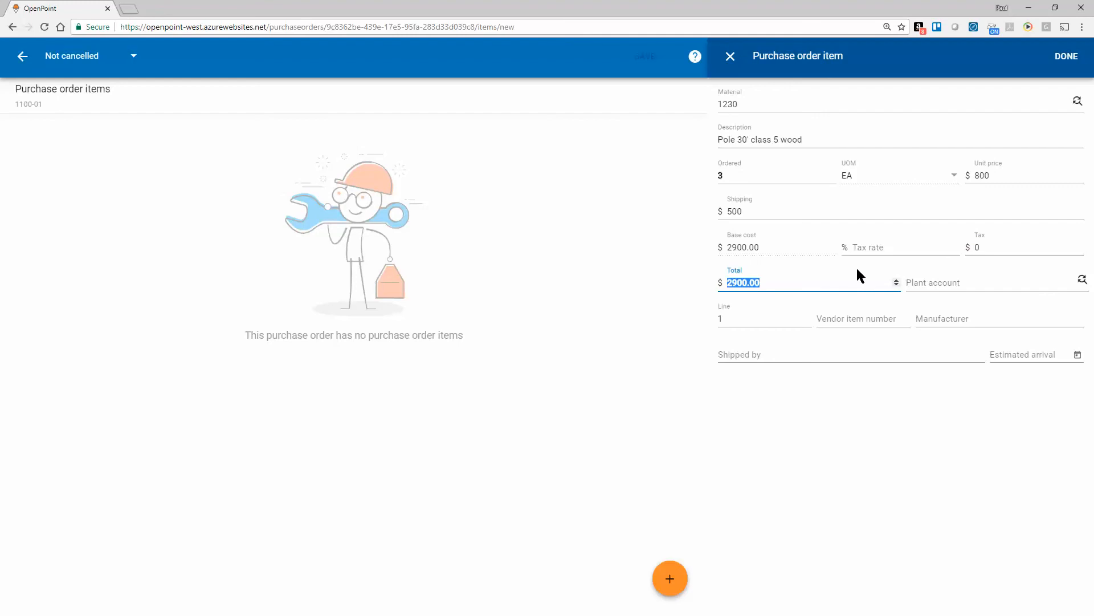
pyautogui.press('Tab')
pyautogui.press('Tab')
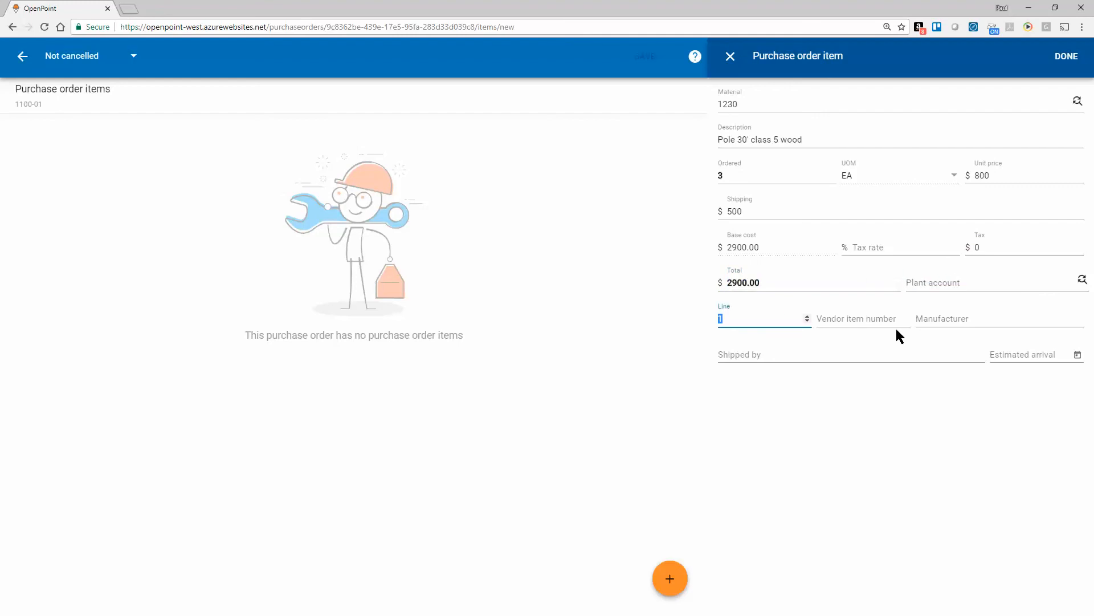
pyautogui.press('Tab')
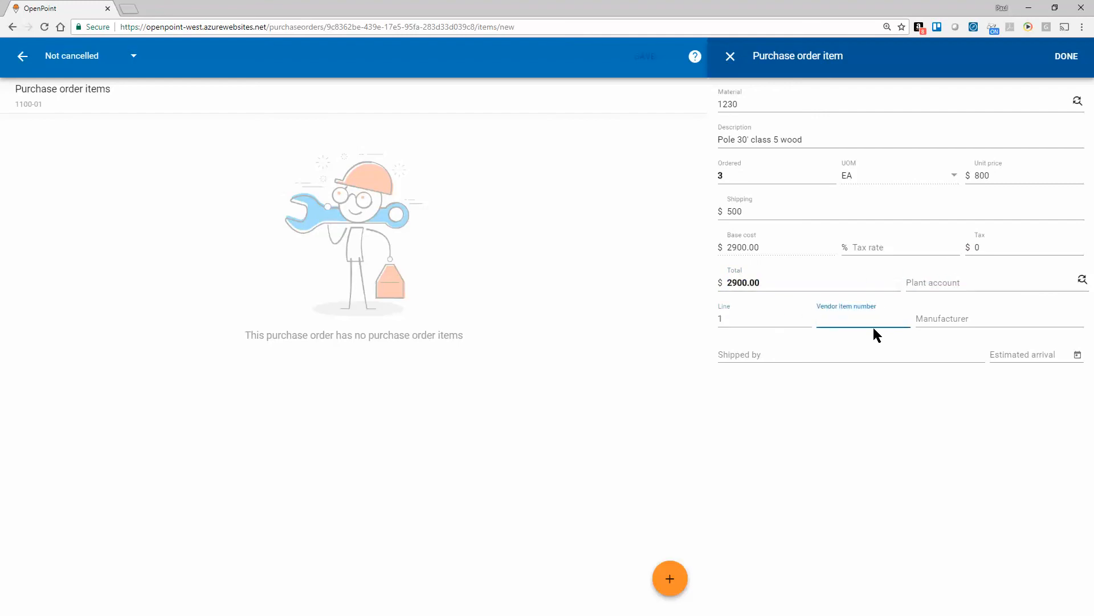
pyautogui.press('Tab')
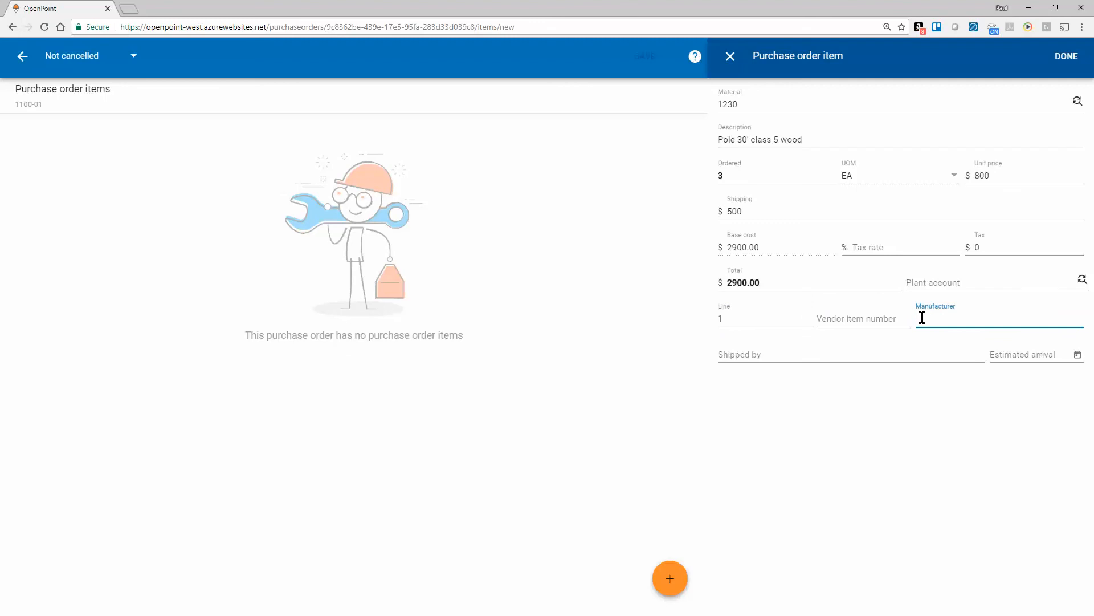
pyautogui.press('Tab')
pyautogui.press('Tab')
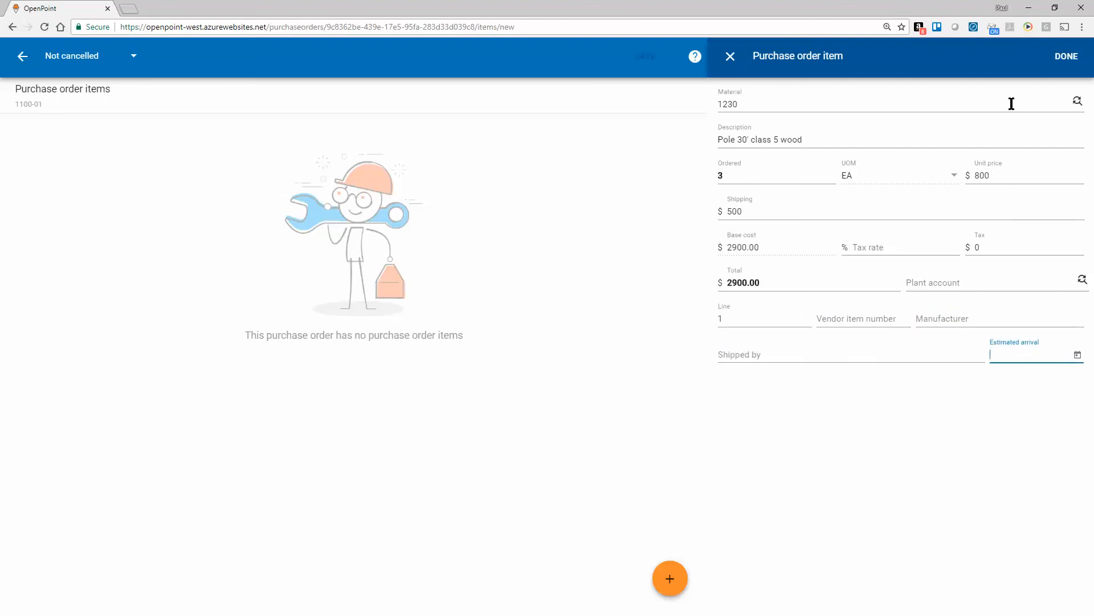
# Finish the pole item entry and save the purchase order items
pyautogui.click(1065, 57)
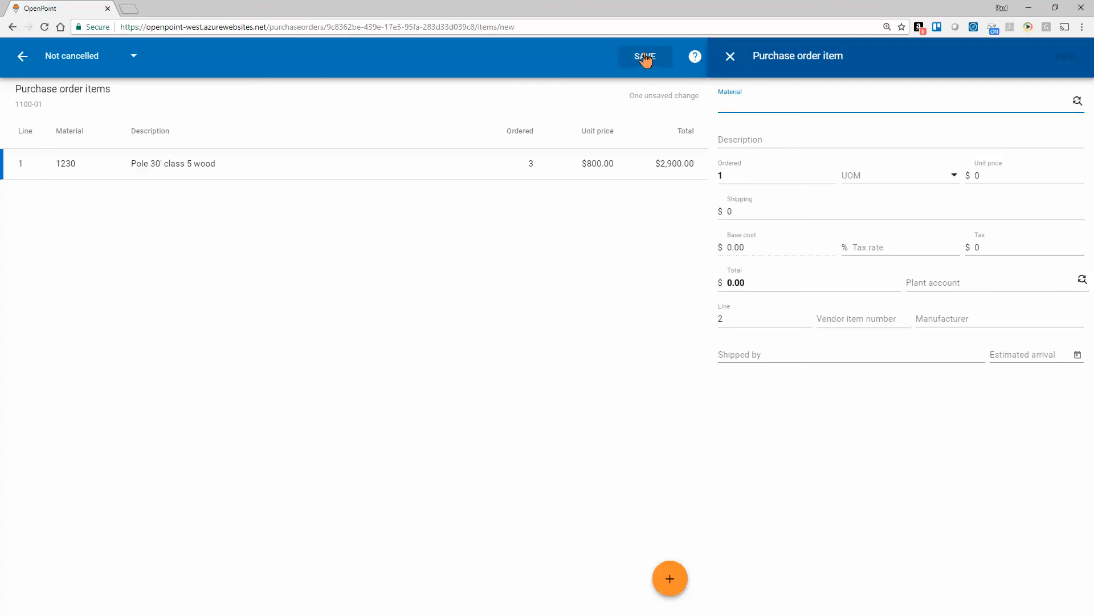
pyautogui.click(645, 58)
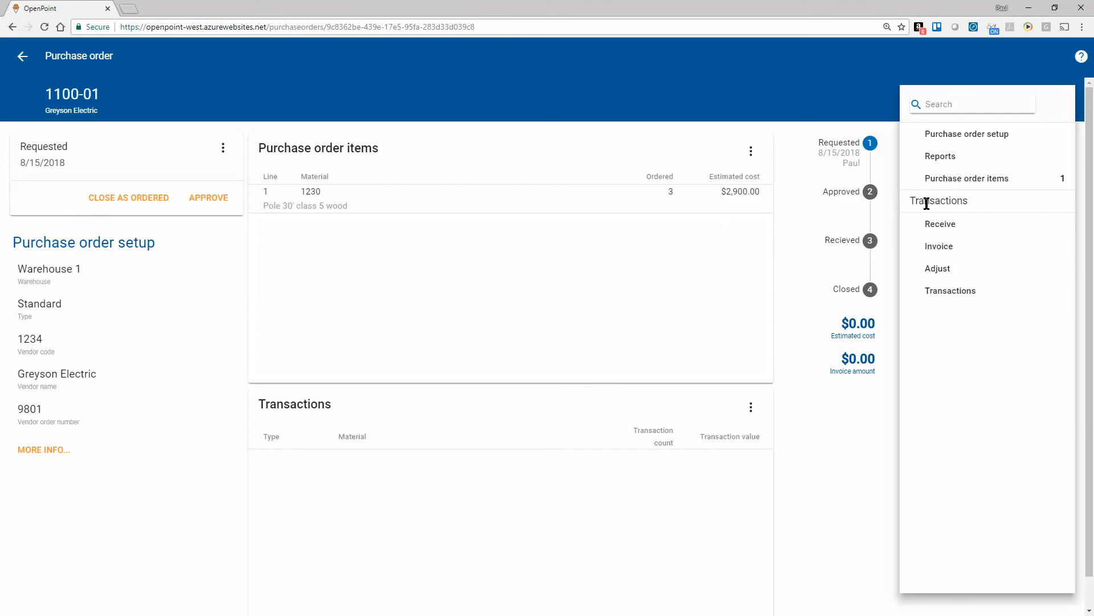
# Review the saved pole item in the full purchase order items list, and return to the purchase order overview
pyautogui.click(939, 180)
pyautogui.click(701, 169)
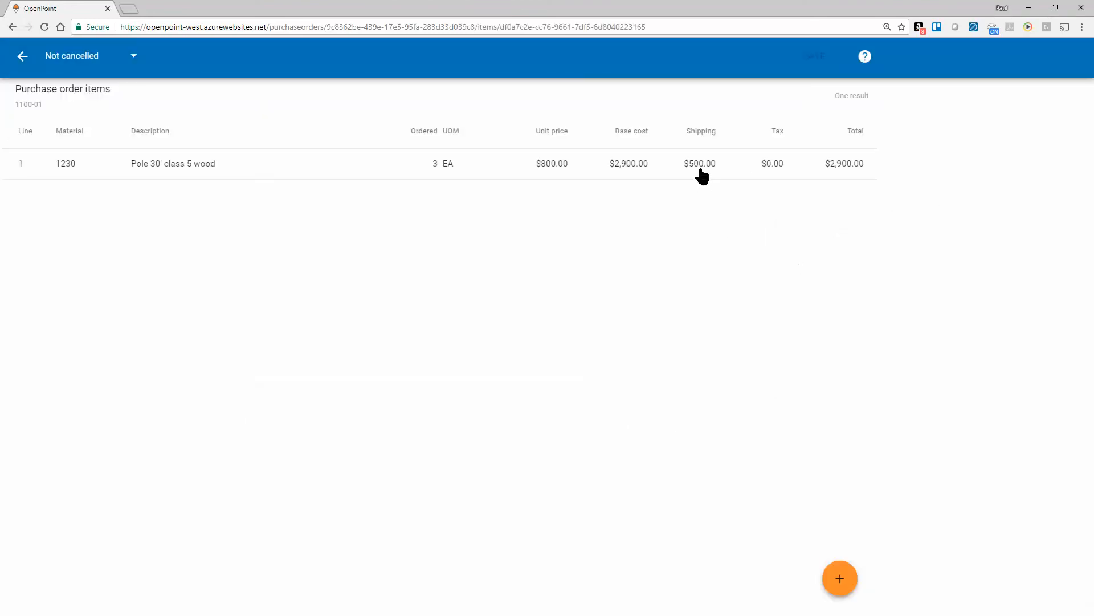
pyautogui.click(23, 56)
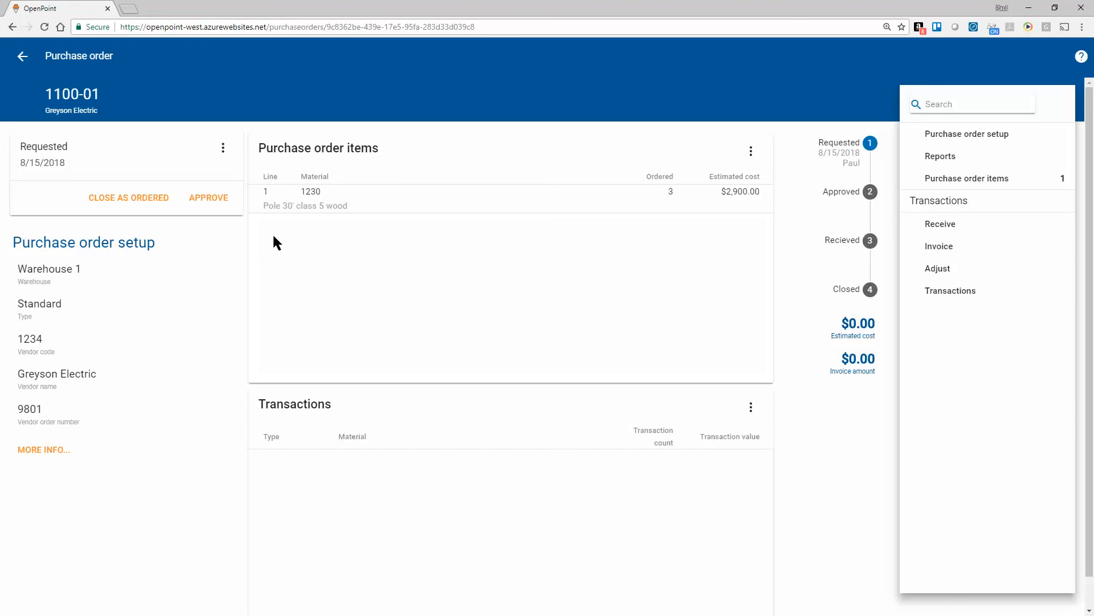
# Approve the Greyson Electric purchase order and create its Purchase Order Form report
pyautogui.click(223, 205)
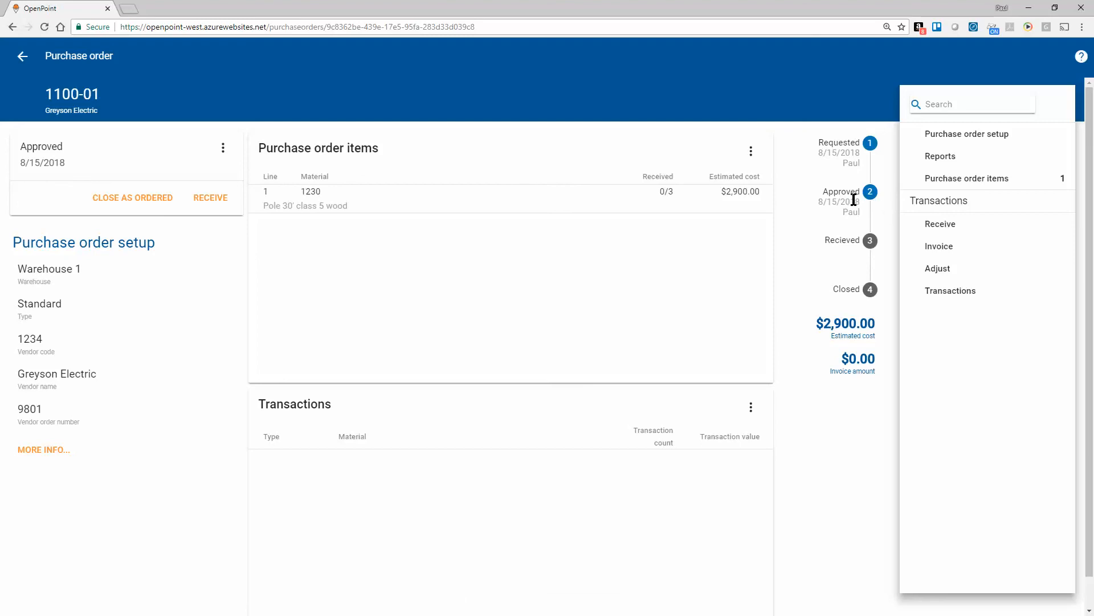
pyautogui.click(967, 159)
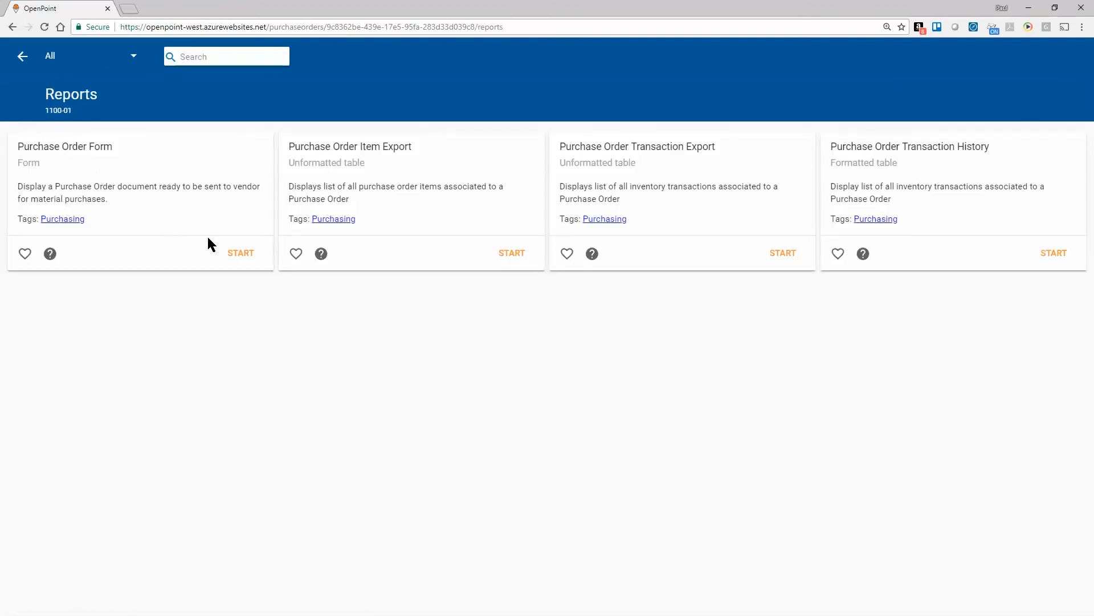
pyautogui.click(241, 256)
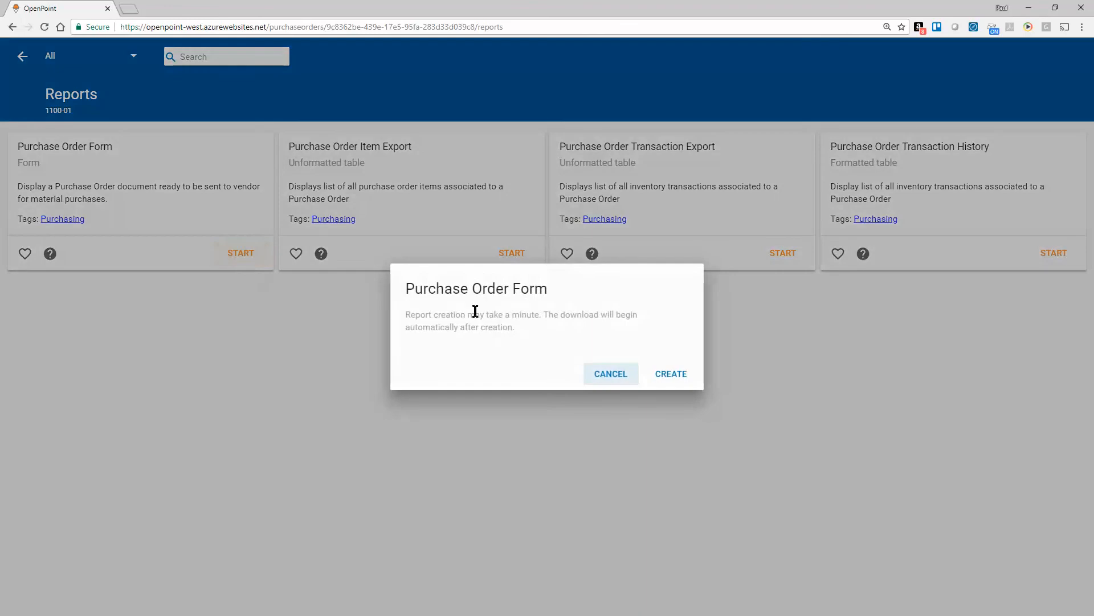
pyautogui.click(662, 375)
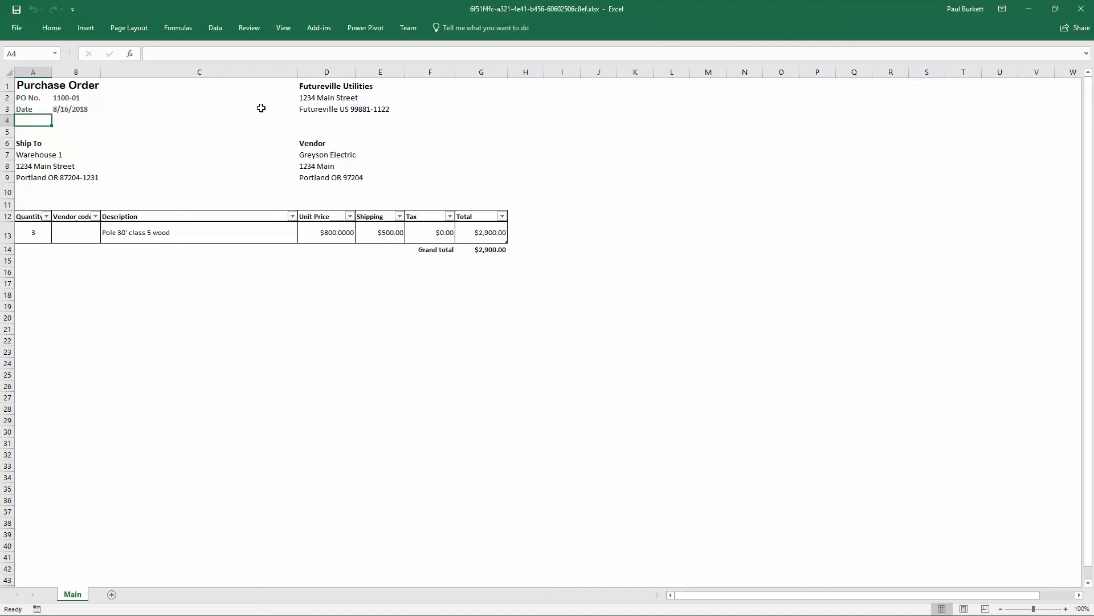
# Examine the vendor, item line and company details in the exported Excel form, and close it without saving
pyautogui.click(307, 92)
pyautogui.moveTo(306, 91); pyautogui.dragTo(298, 176)
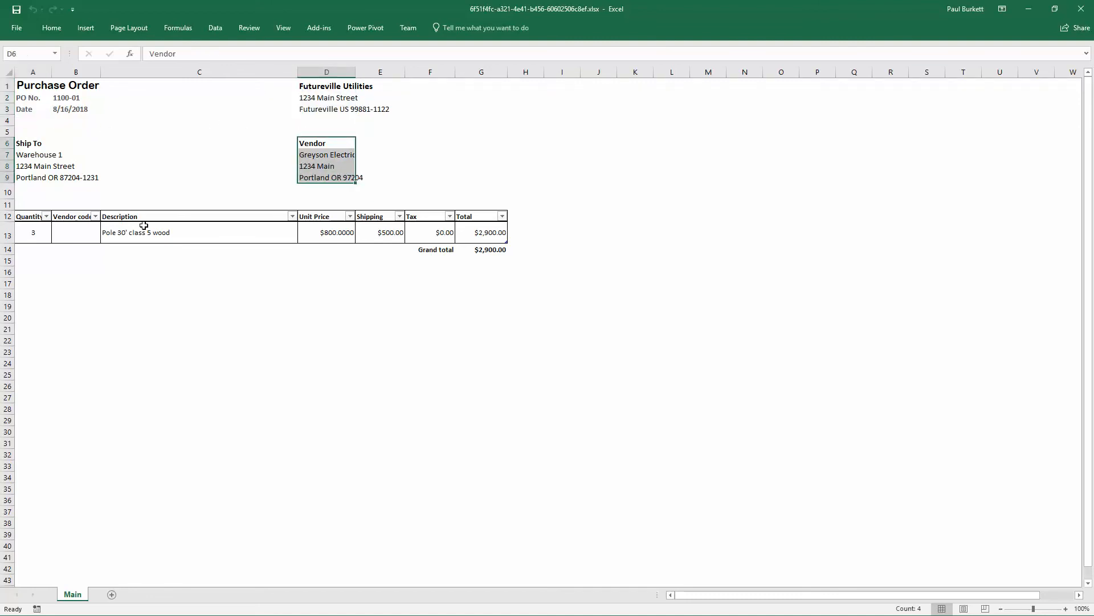
pyautogui.moveTo(27, 233); pyautogui.dragTo(491, 246)
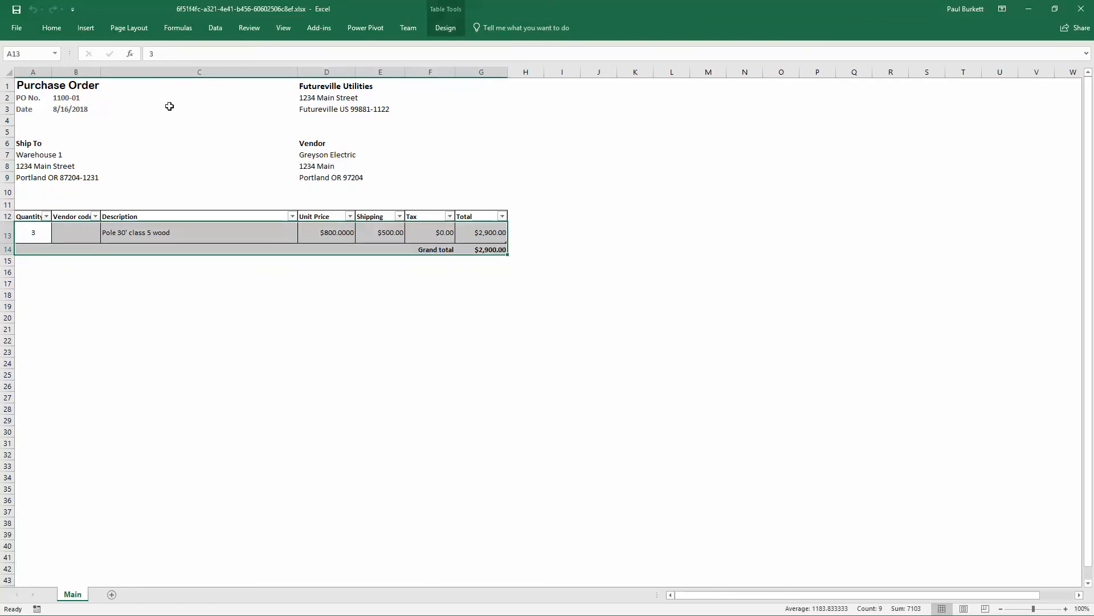
pyautogui.moveTo(305, 95); pyautogui.dragTo(303, 108)
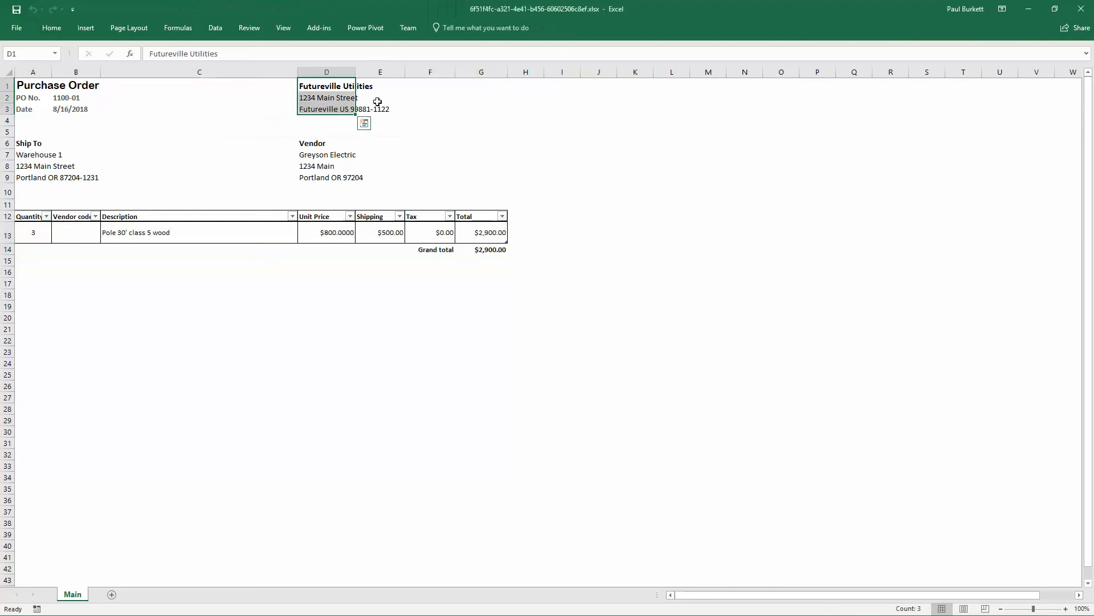
pyautogui.click(1087, 10)
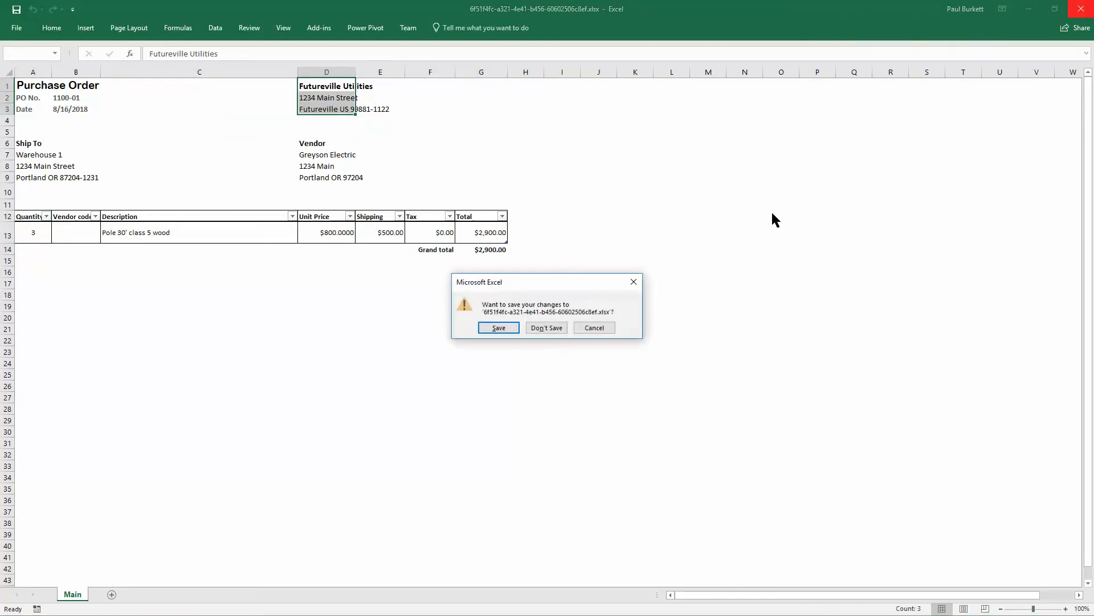
pyautogui.click(546, 328)
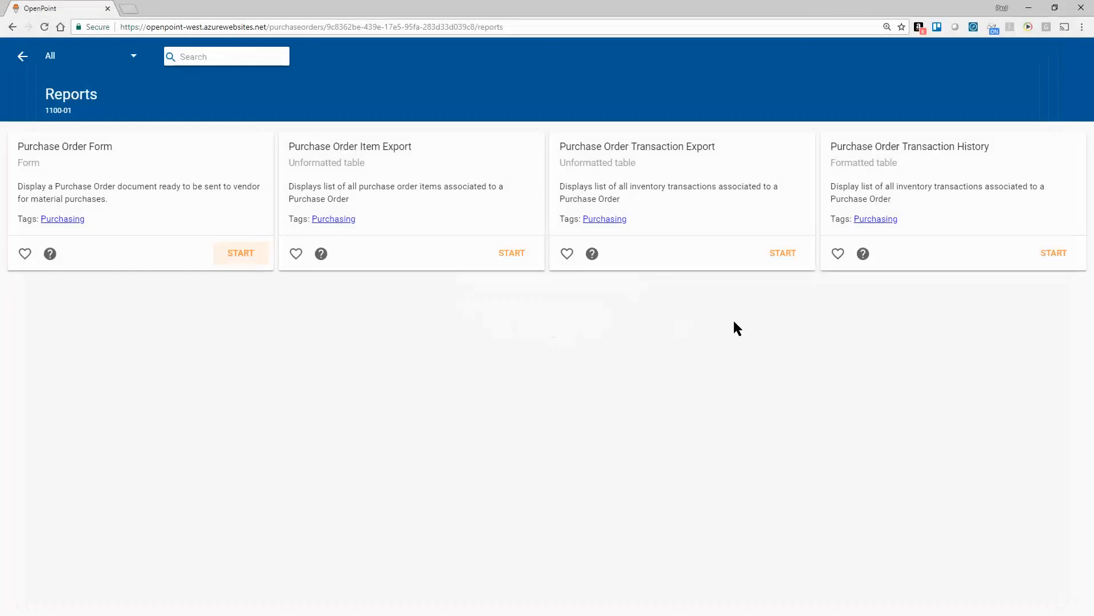
# Receive a quantity of 3 for the pole item in Good condition and save the receipt
pyautogui.click(22, 56)
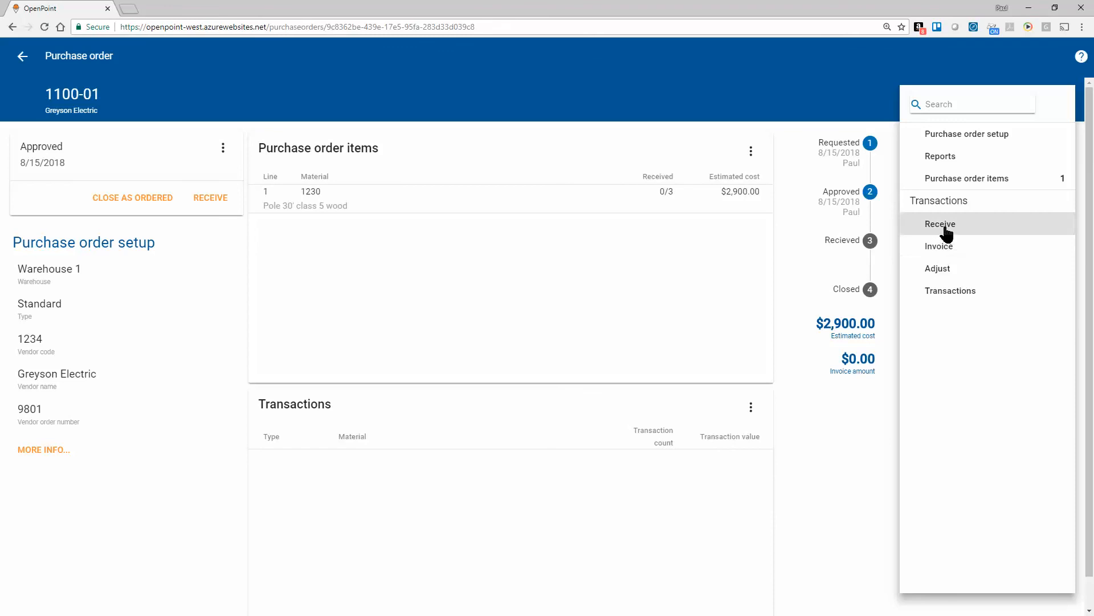
pyautogui.click(943, 226)
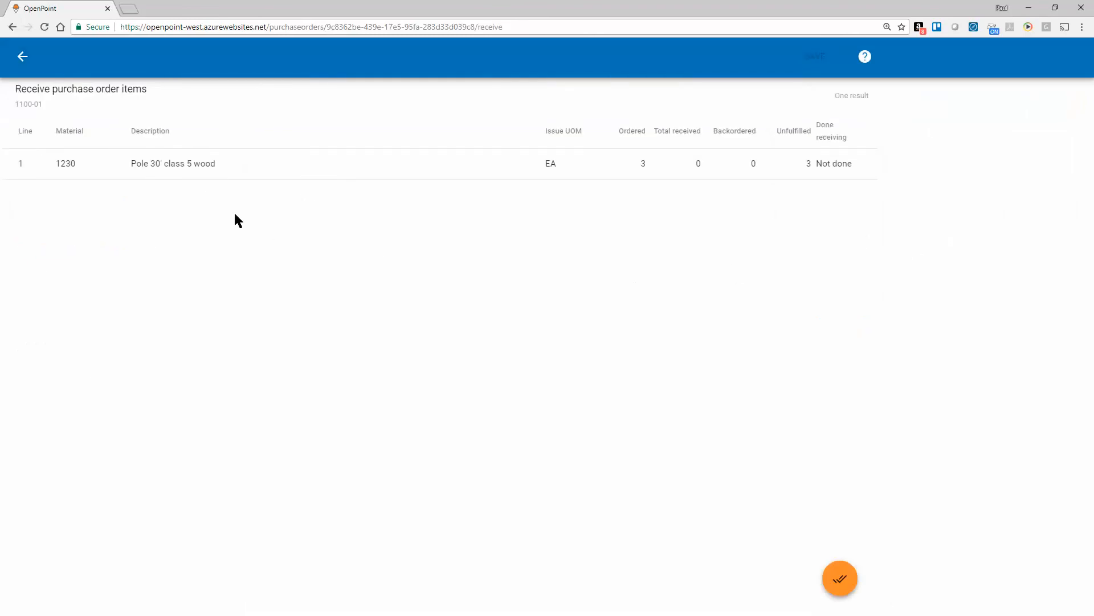
pyautogui.click(205, 171)
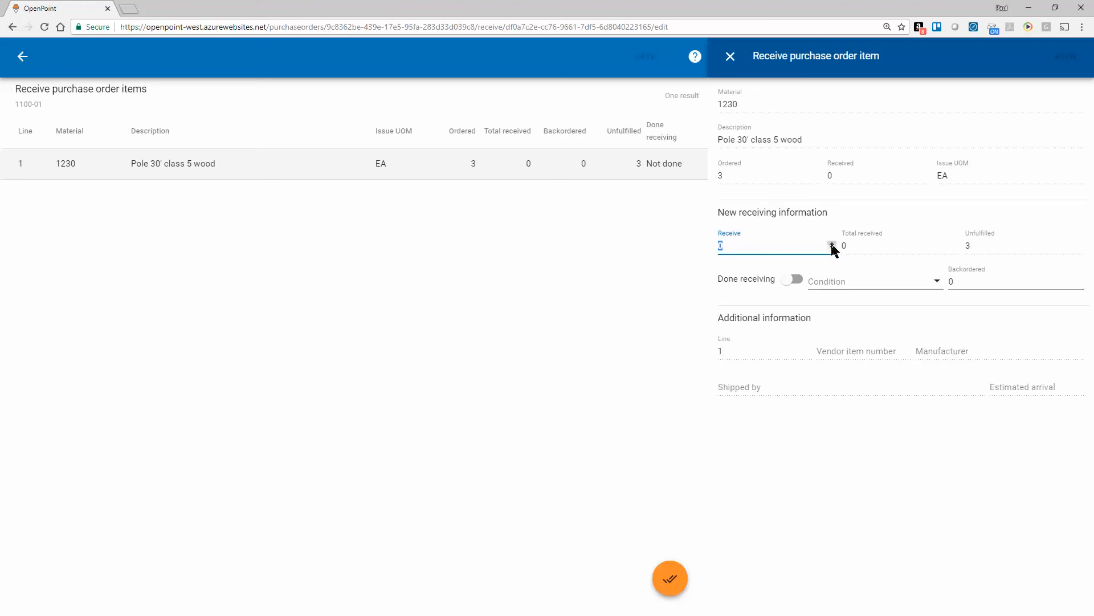
pyautogui.write('3')
pyautogui.click(936, 283)
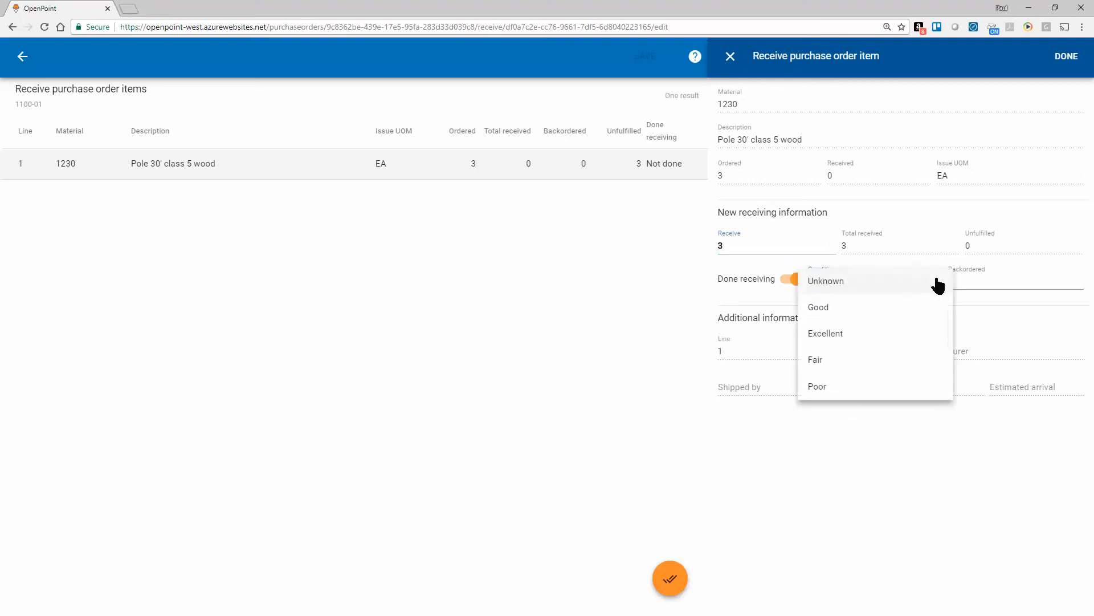
pyautogui.click(827, 315)
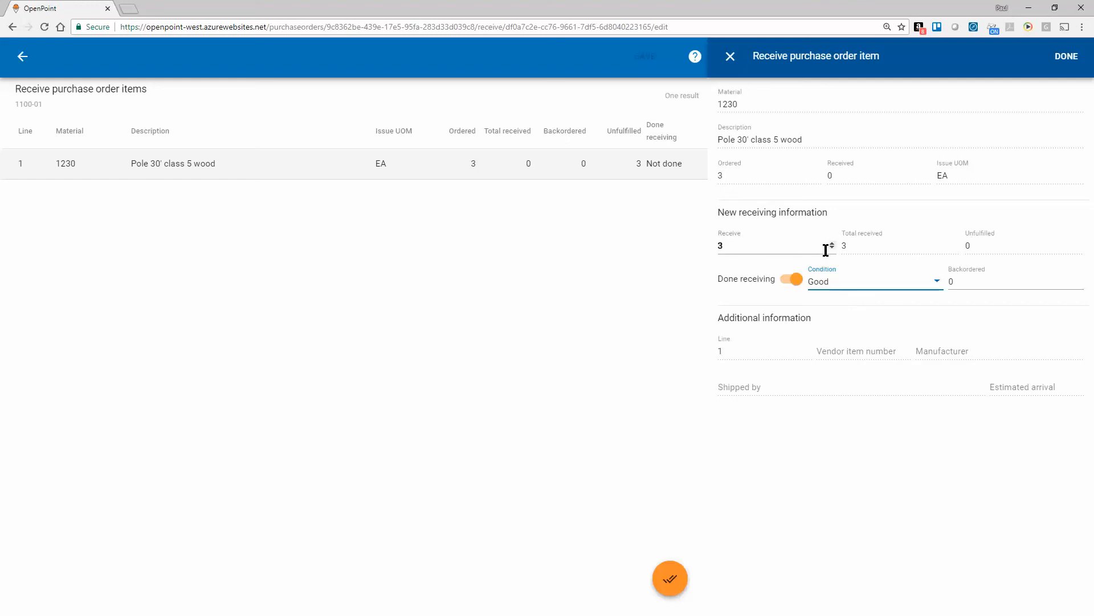
pyautogui.click(1049, 59)
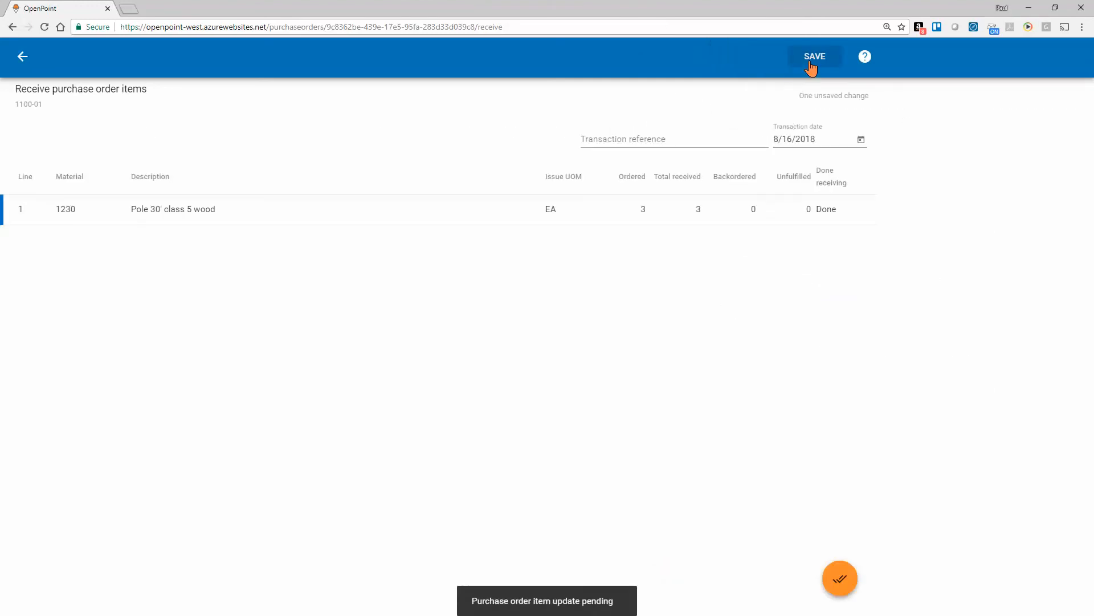
pyautogui.click(810, 63)
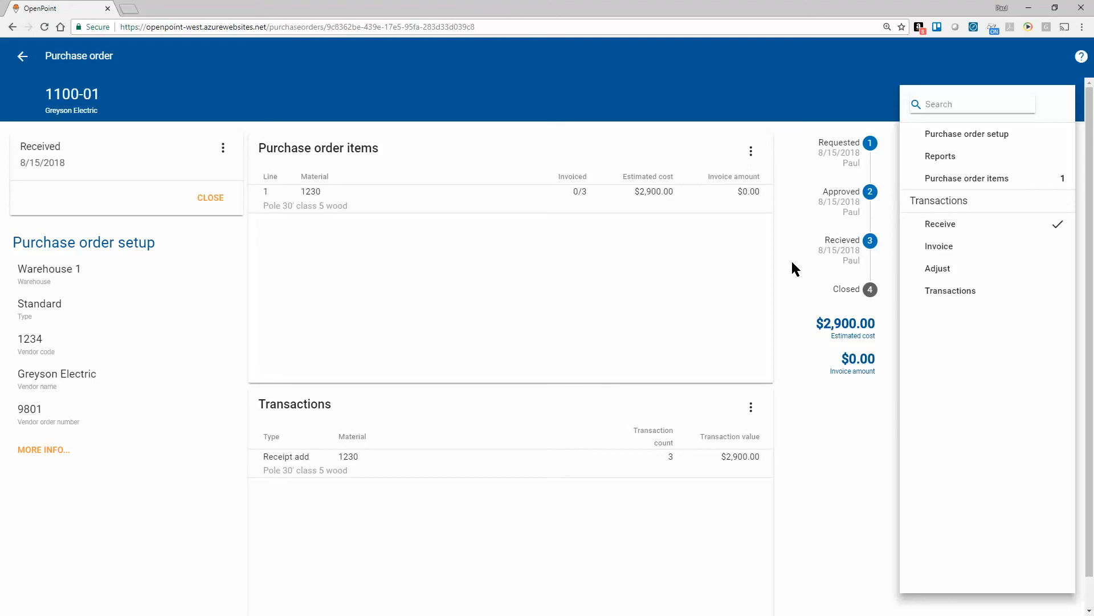
# Start invoicing the received pole item and set its invoice count to 3
pyautogui.click(939, 246)
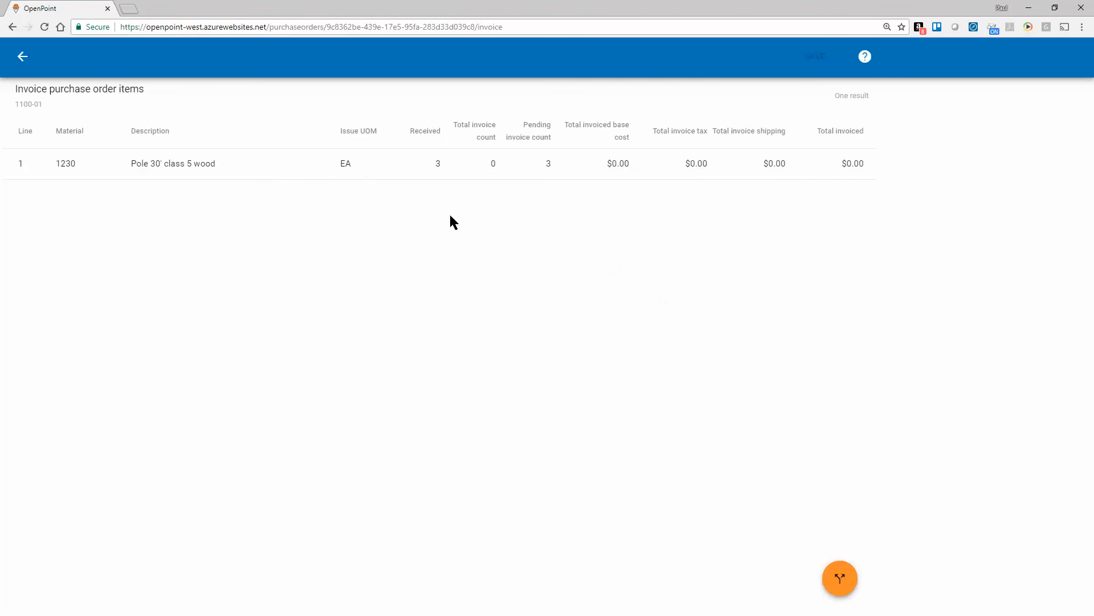
pyautogui.click(373, 168)
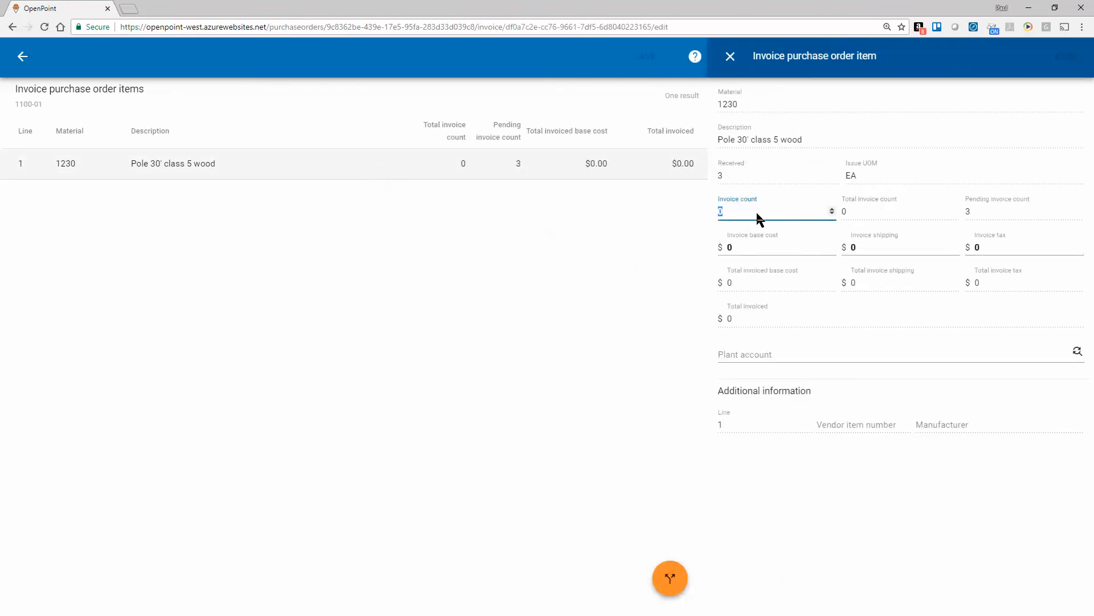
pyautogui.click(832, 210)
pyautogui.click(832, 209)
pyautogui.click(832, 209)
# Set the pole item's invoice base cost to $2500 and invoice shipping to $500, and save the invoice
pyautogui.click(743, 248)
pyautogui.doubleClick(743, 248)
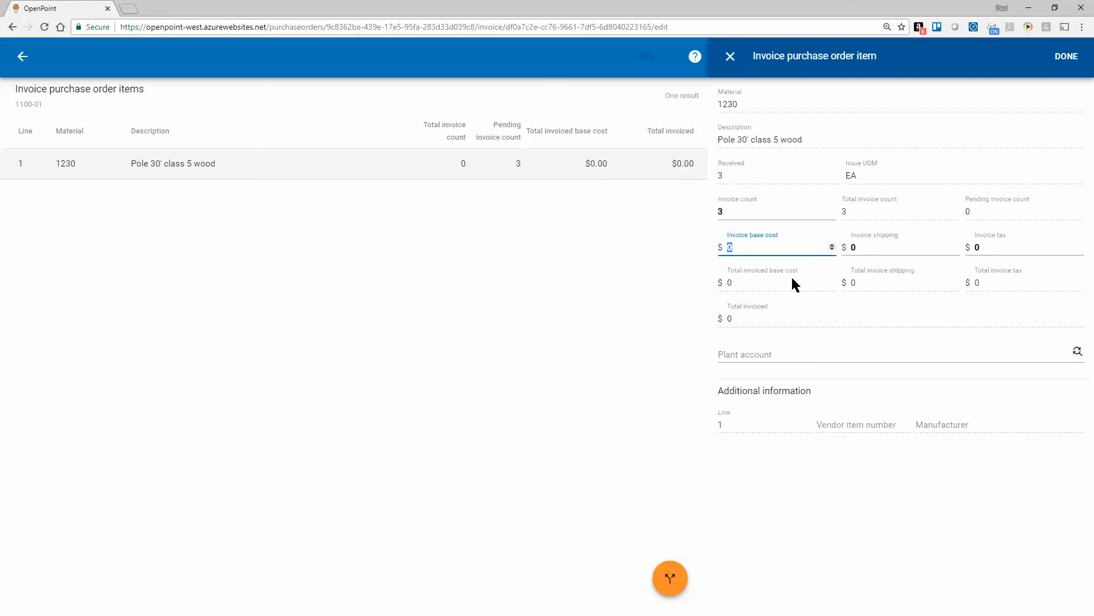
pyautogui.write('2500')
pyautogui.press('Tab')
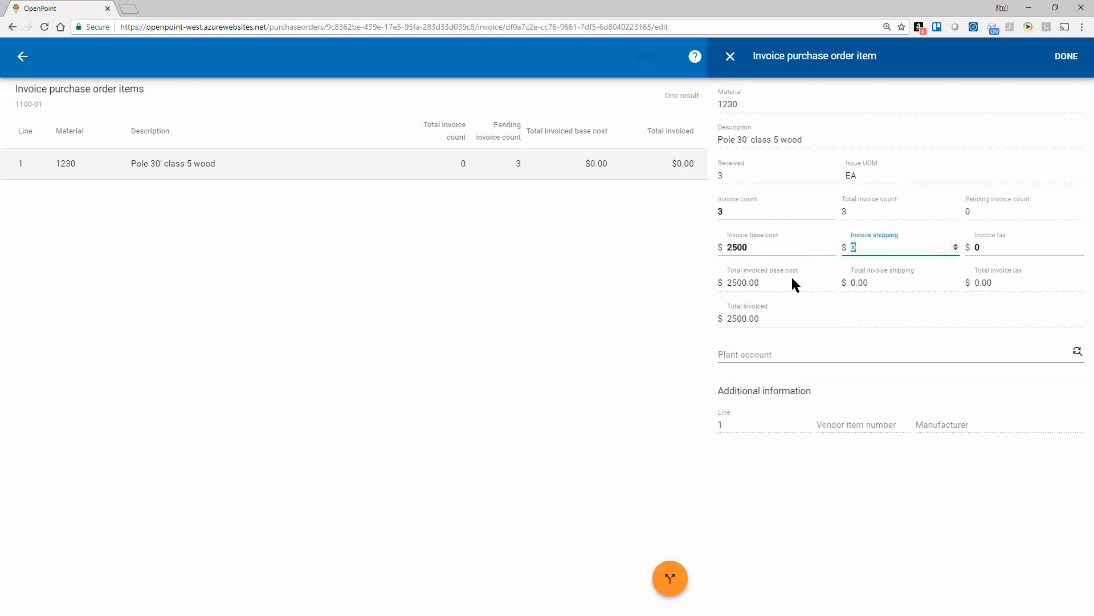
pyautogui.write('500')
pyautogui.press('Tab')
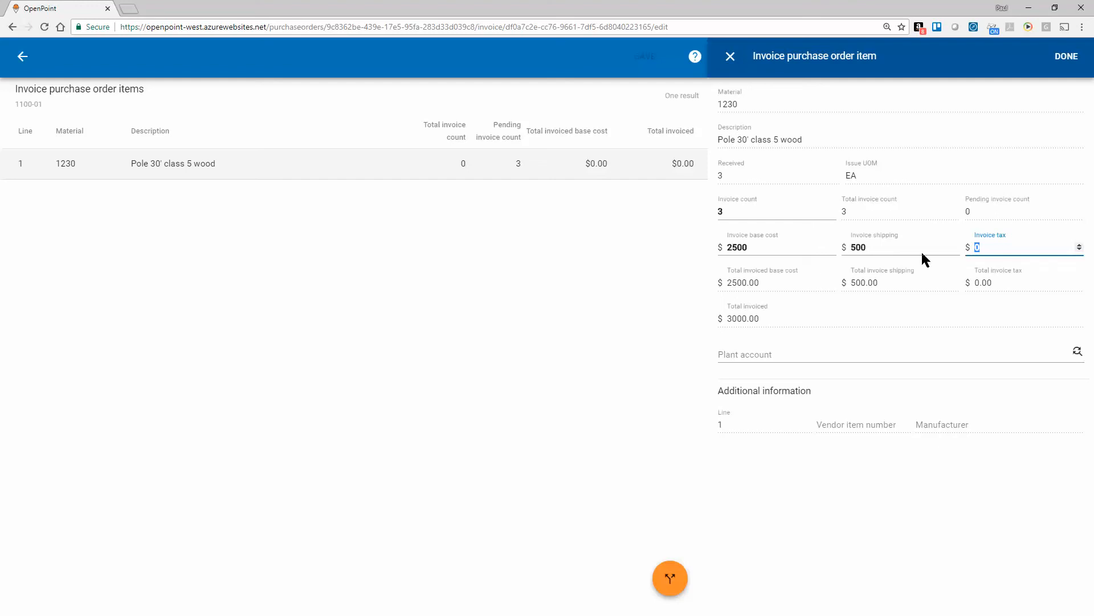
pyautogui.click(1066, 57)
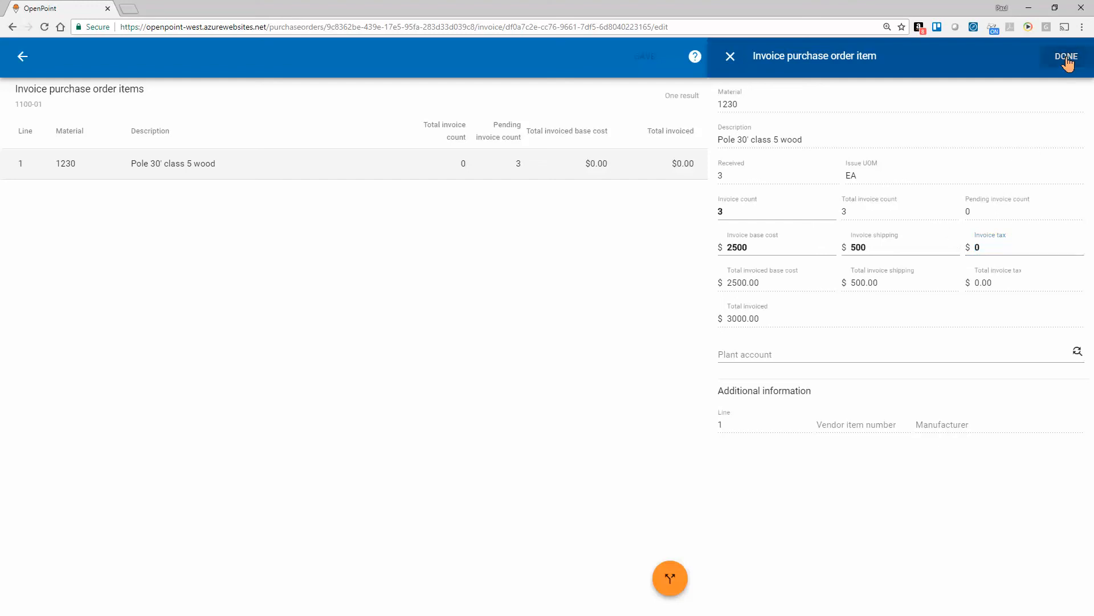
pyautogui.click(811, 63)
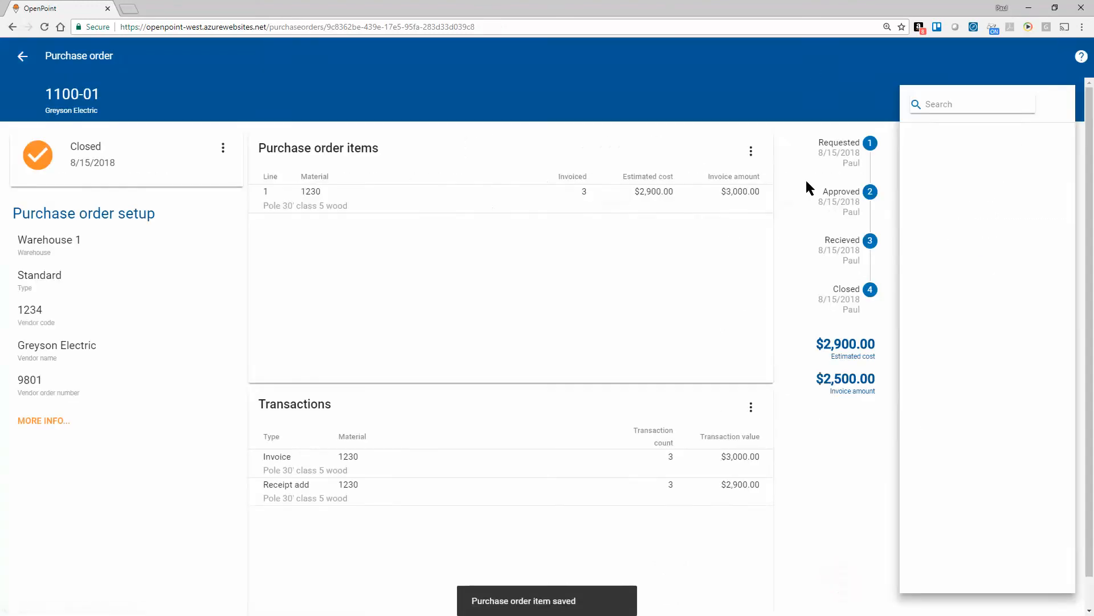